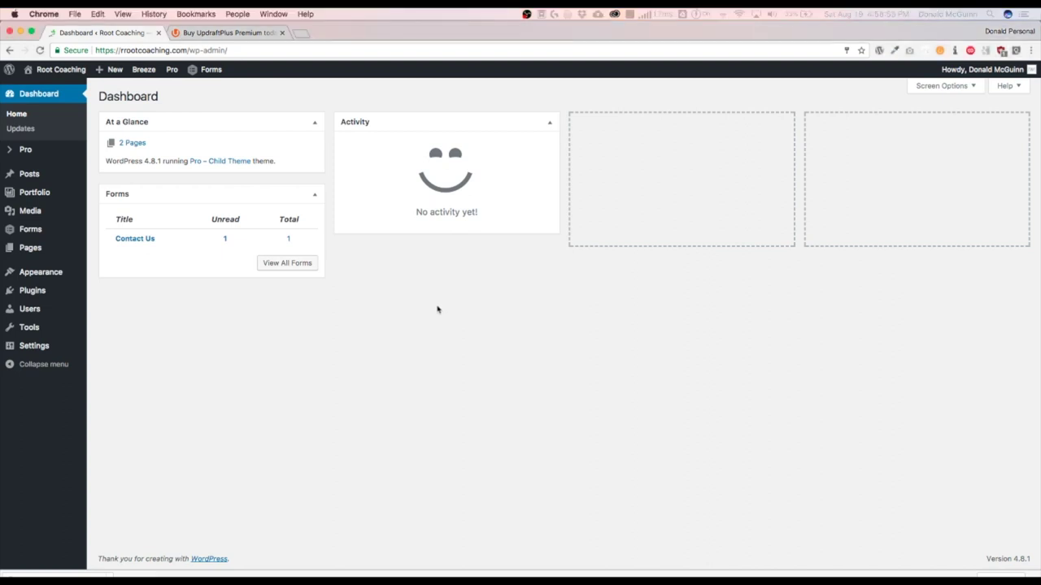
Switch to the UpdraftPlus shop page and examine the premium packages and the full list of separately sold add-ons.
click(238, 34)
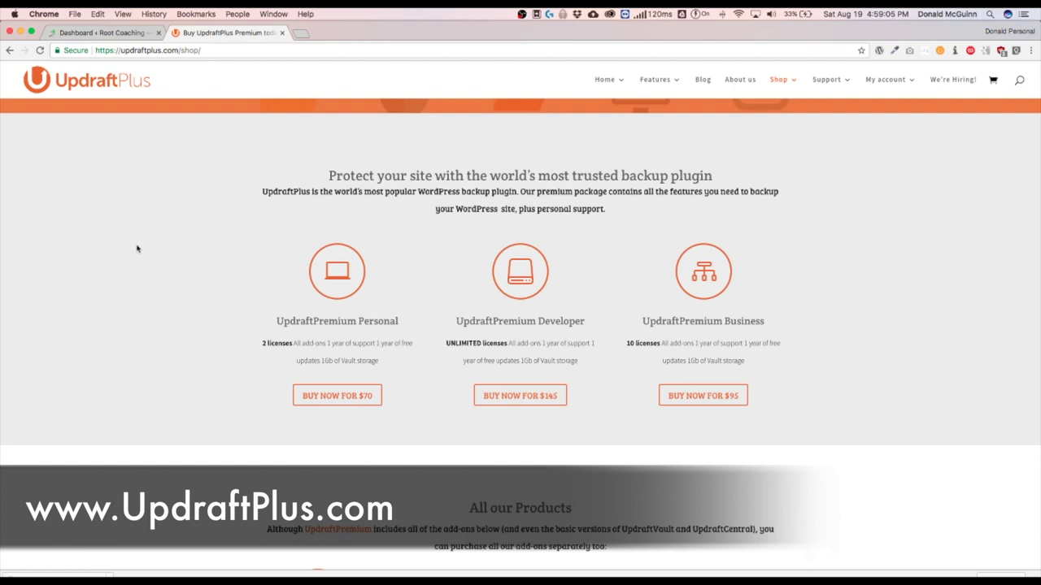
scroll(138, 249, up, 3)
scroll(139, 249, down, 4)
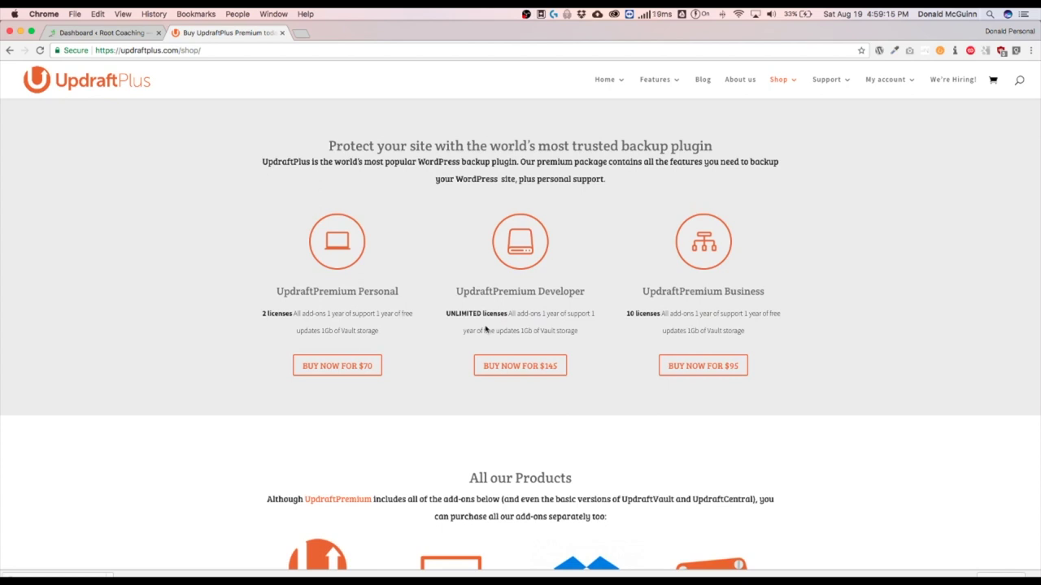
scroll(132, 304, down, 5)
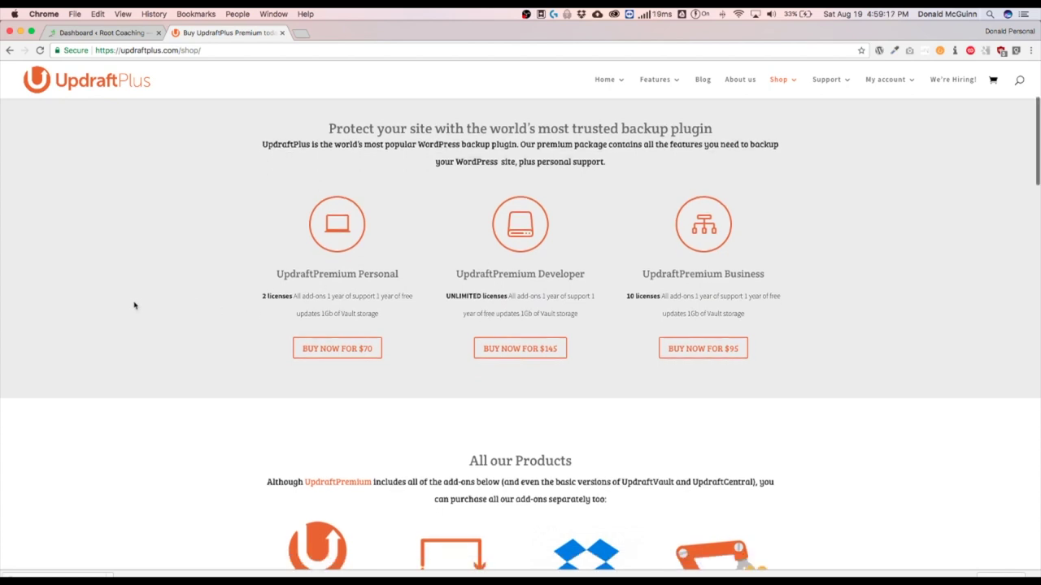
scroll(134, 305, down, 5)
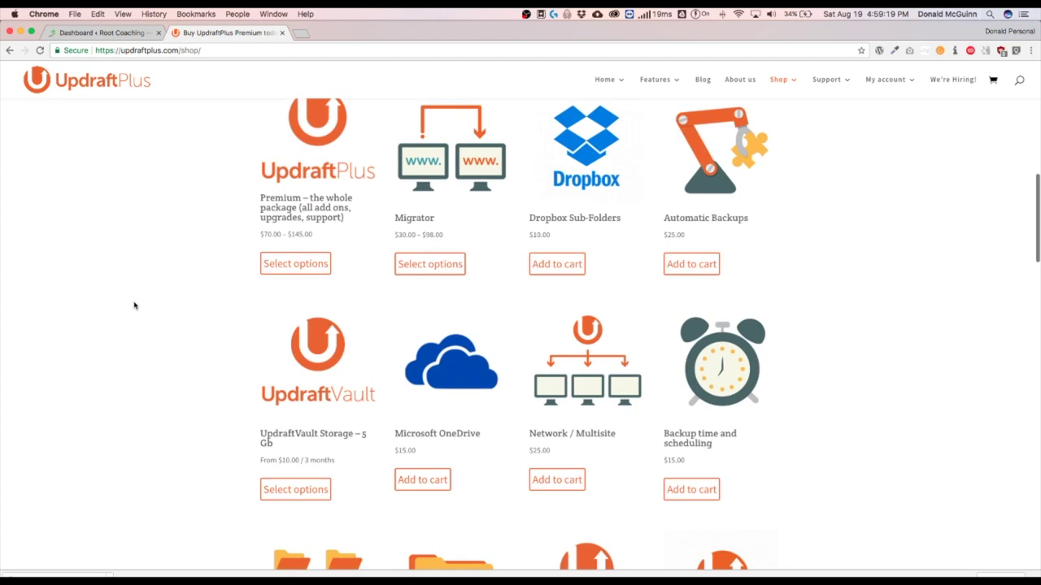
scroll(134, 306, up, 5)
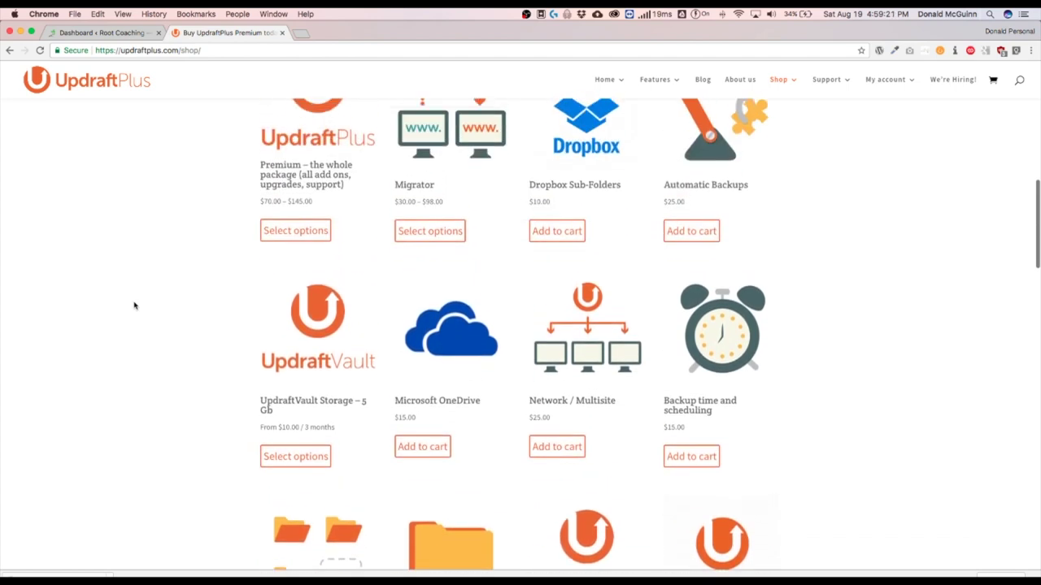
scroll(134, 306, up, 1)
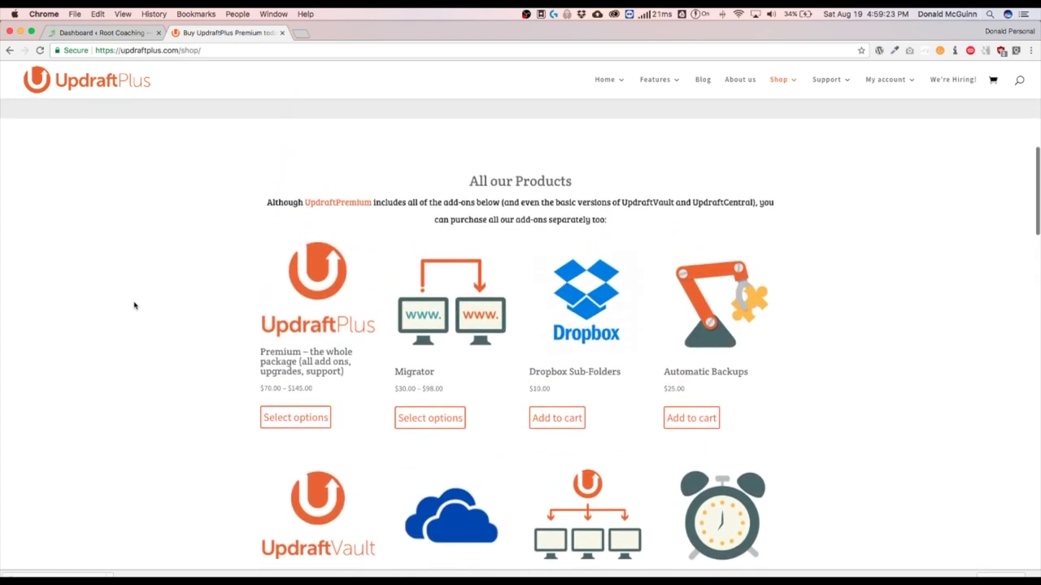
scroll(134, 305, down, 2)
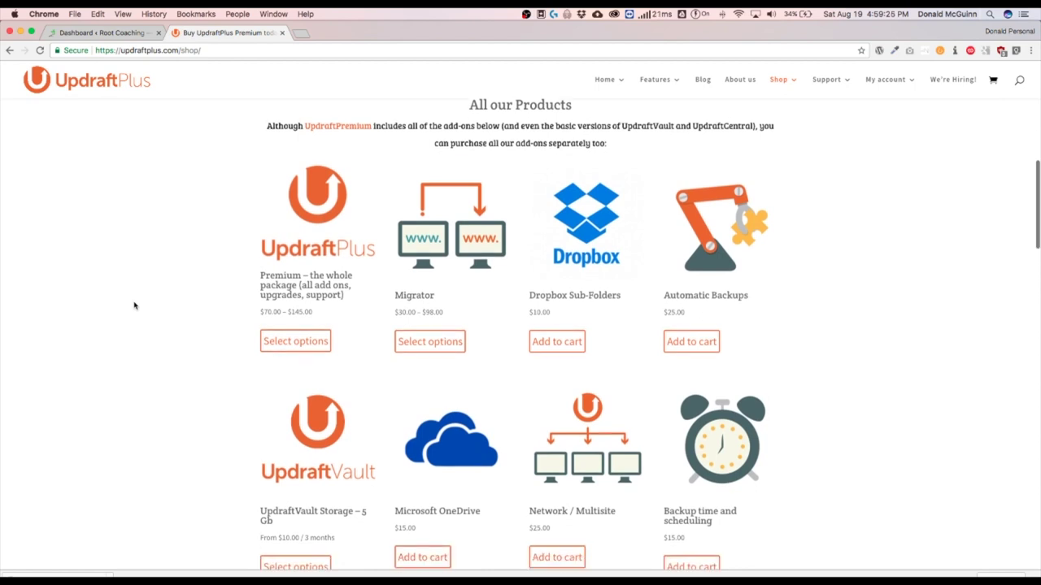
scroll(134, 306, down, 3)
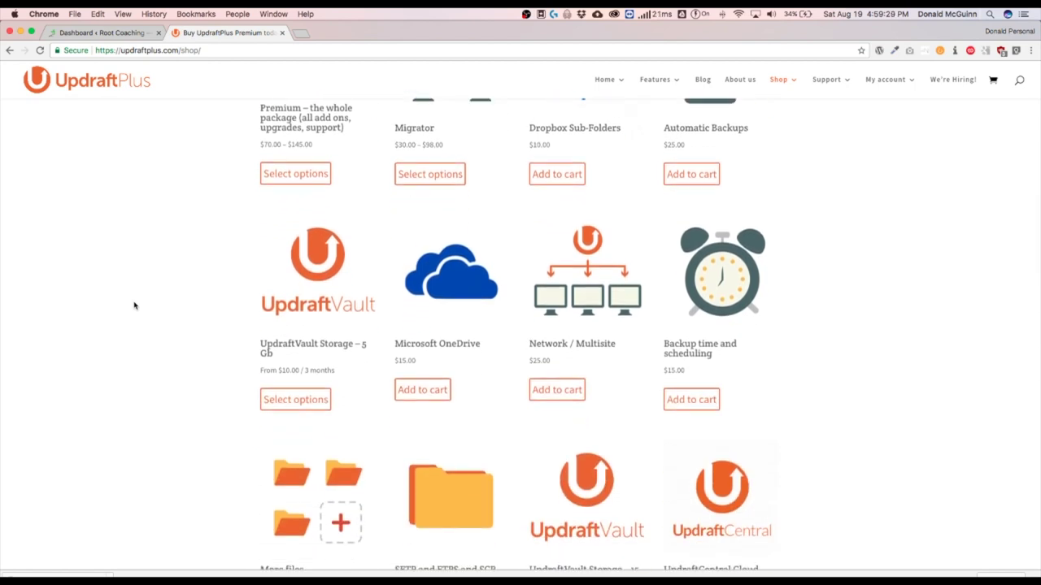
scroll(134, 306, down, 3)
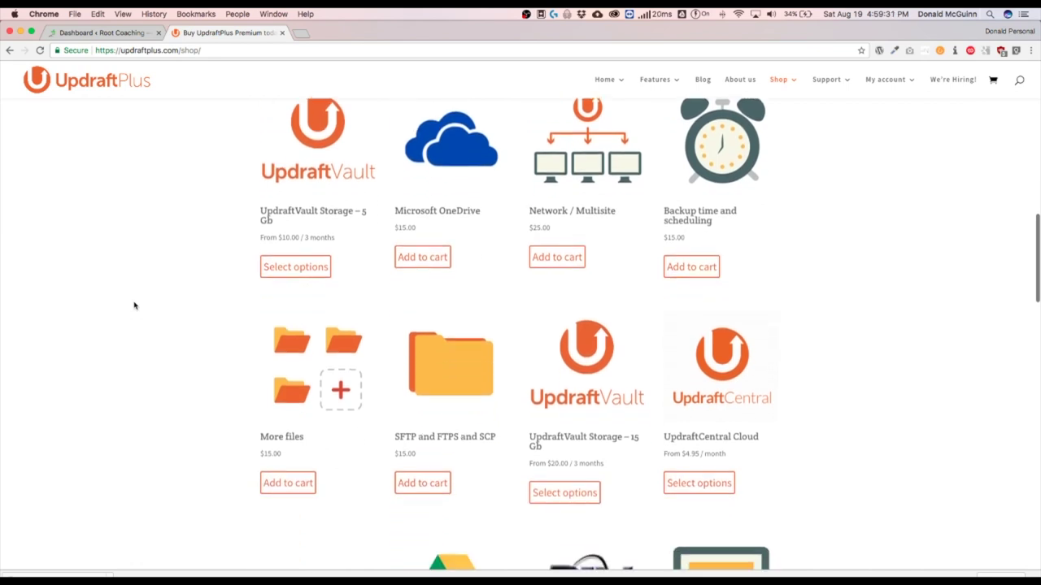
scroll(134, 306, up, 4)
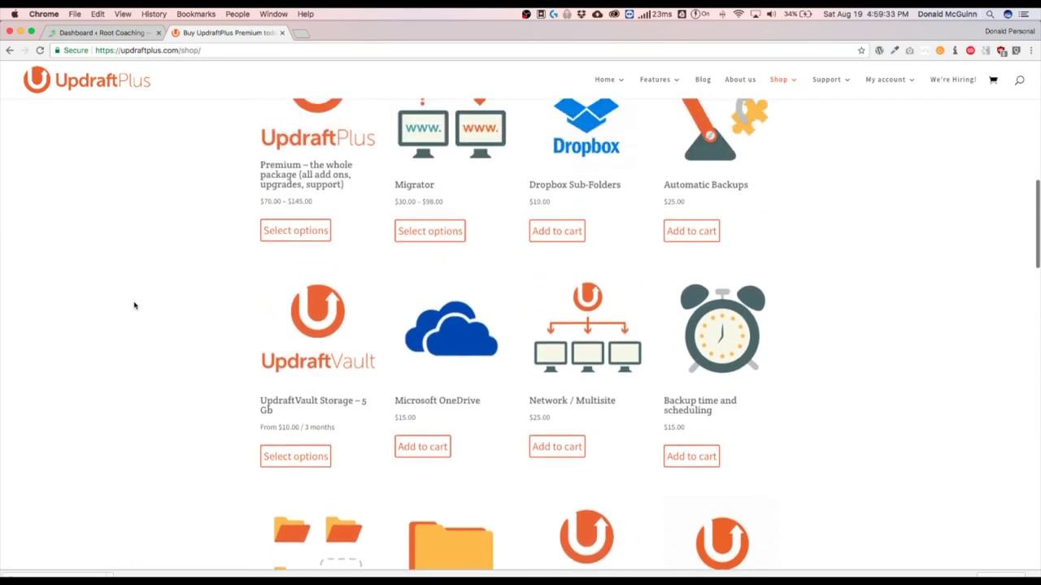
scroll(134, 306, up, 2)
scroll(134, 306, down, 2)
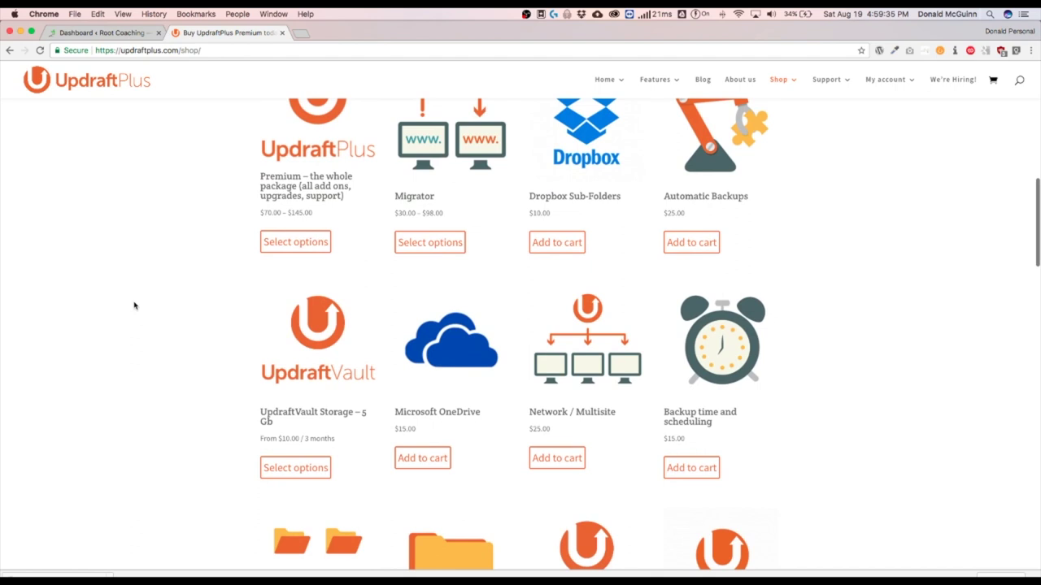
scroll(134, 306, down, 4)
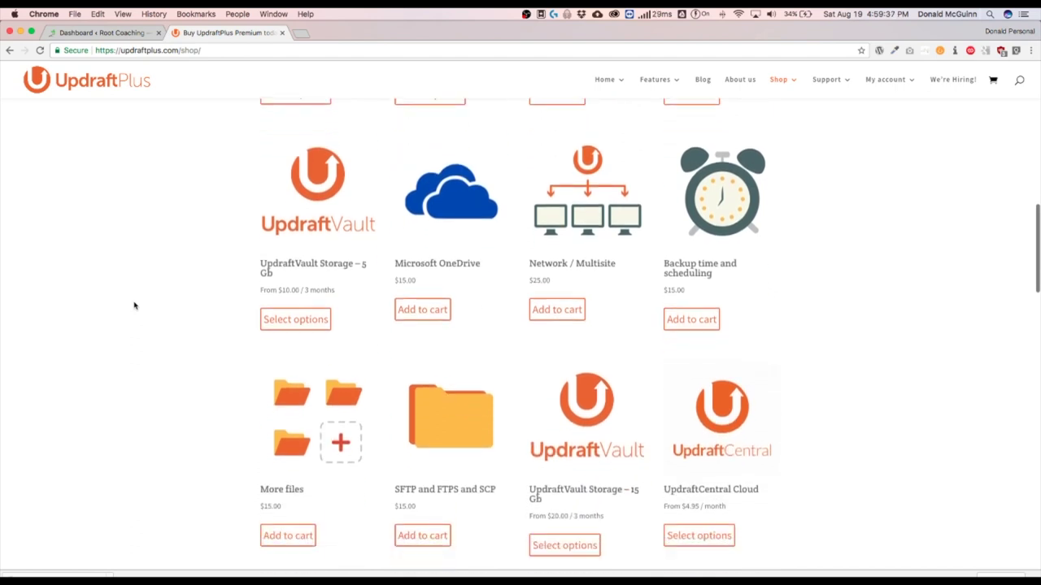
scroll(134, 305, down, 2)
scroll(131, 307, down, 4)
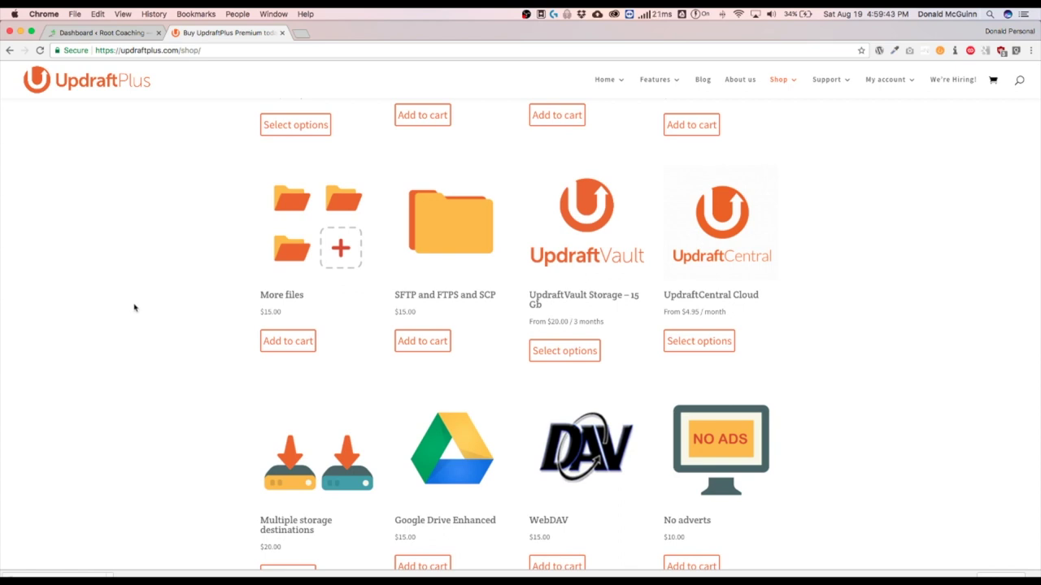
scroll(136, 308, down, 5)
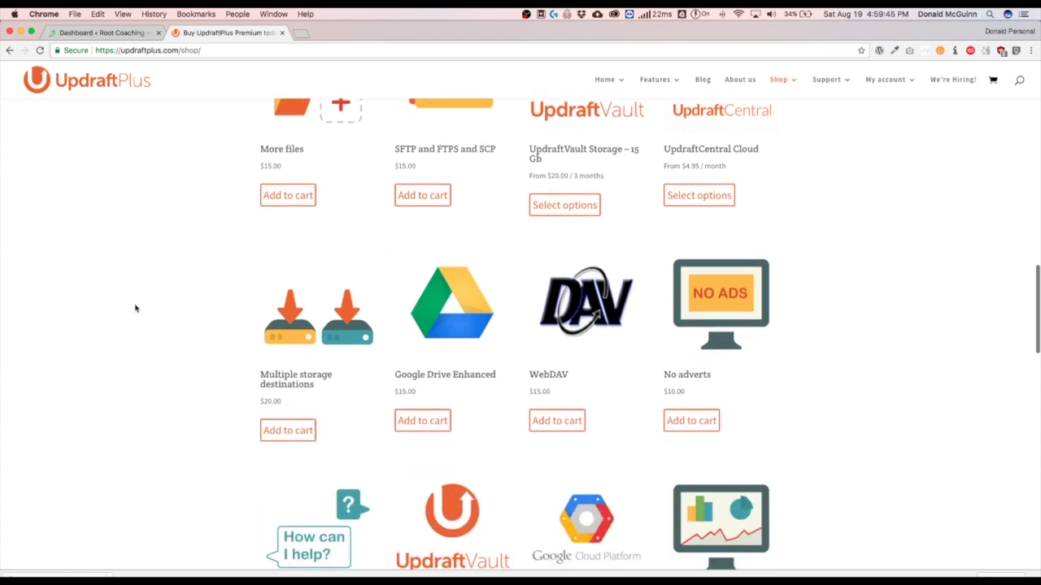
scroll(136, 308, down, 5)
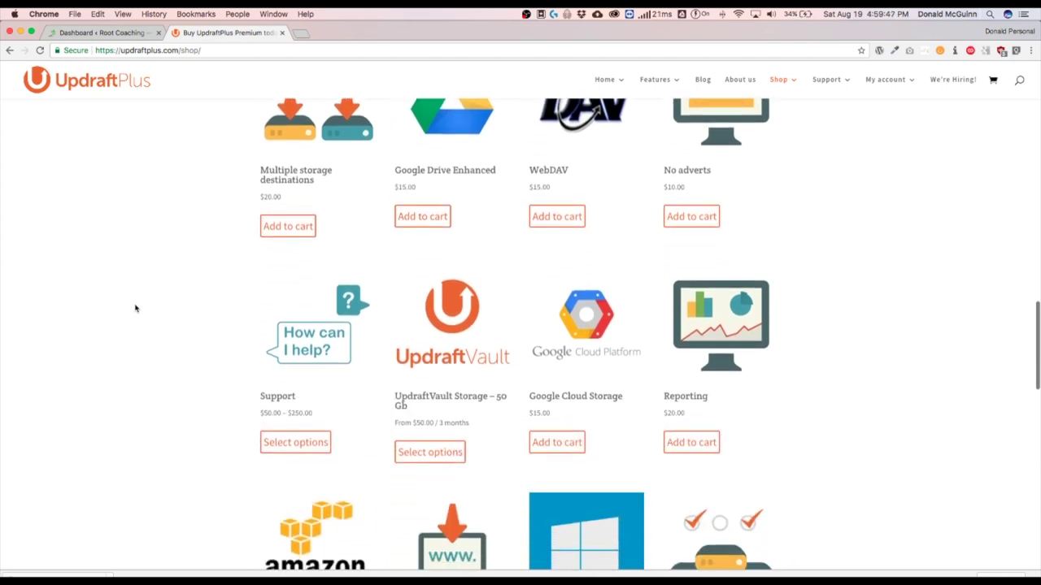
scroll(136, 307, down, 14)
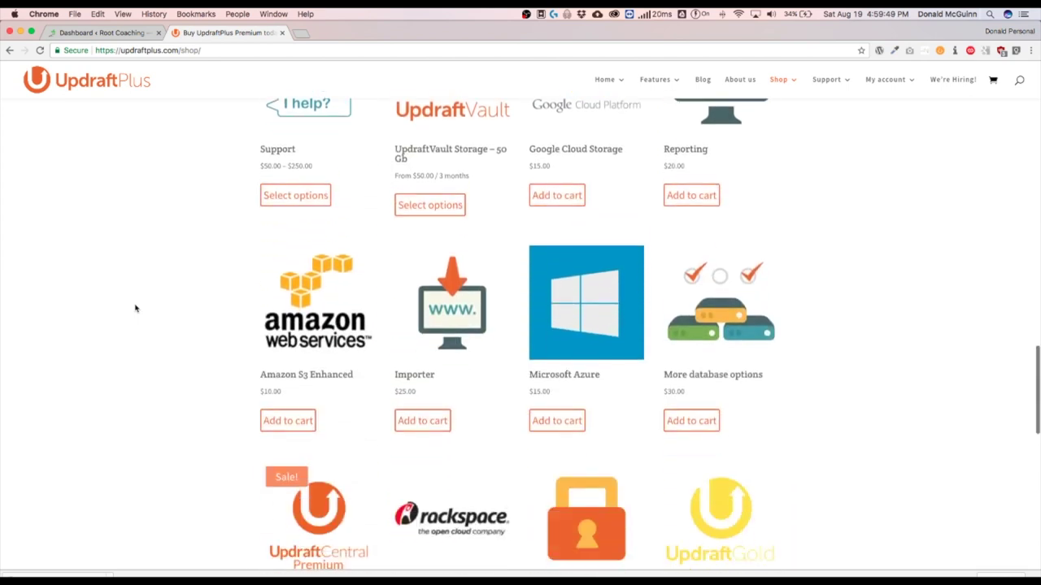
scroll(136, 307, down, 2)
scroll(135, 308, up, 2)
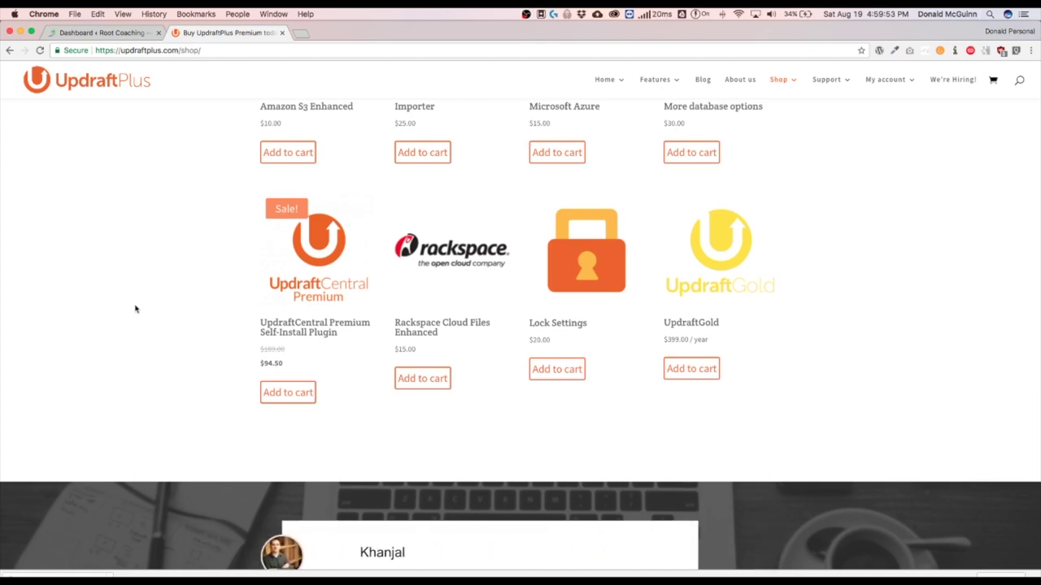
Return to the premium packages in the shop and examine the license terms of UpdraftPremium Developer.
scroll(136, 308, up, 15)
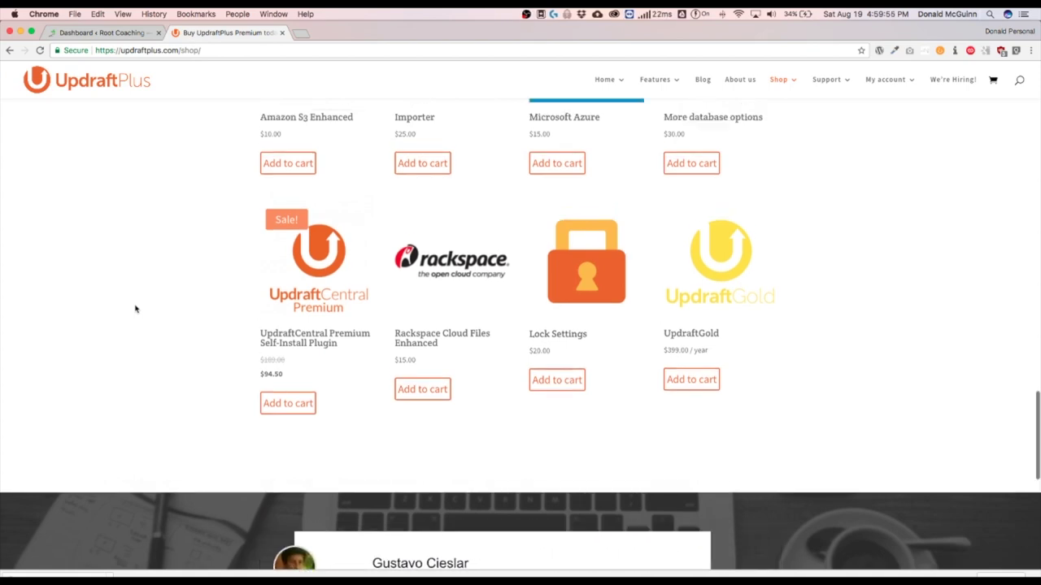
scroll(135, 308, up, 5)
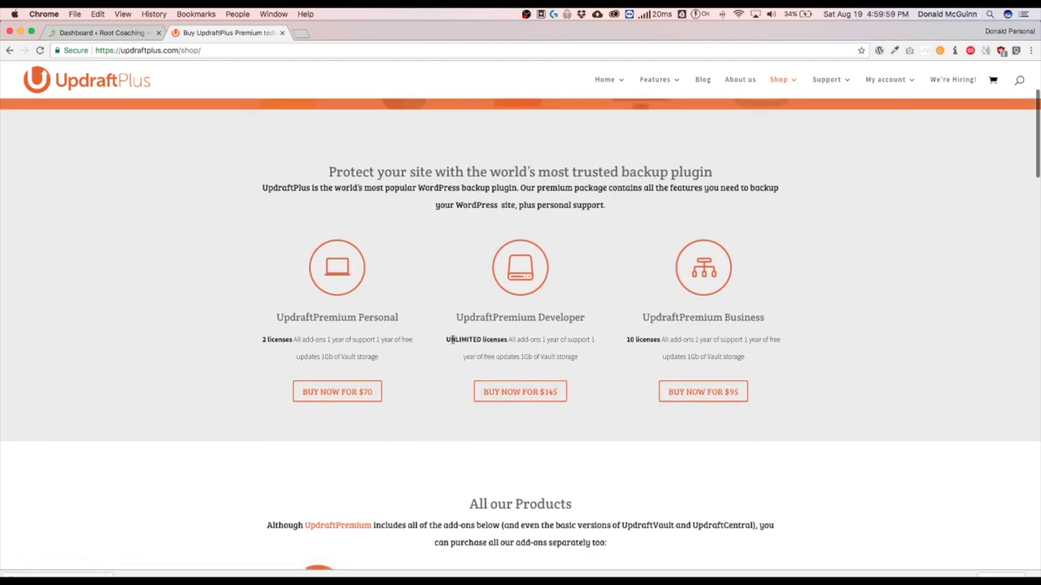
drag(451, 340, 504, 340)
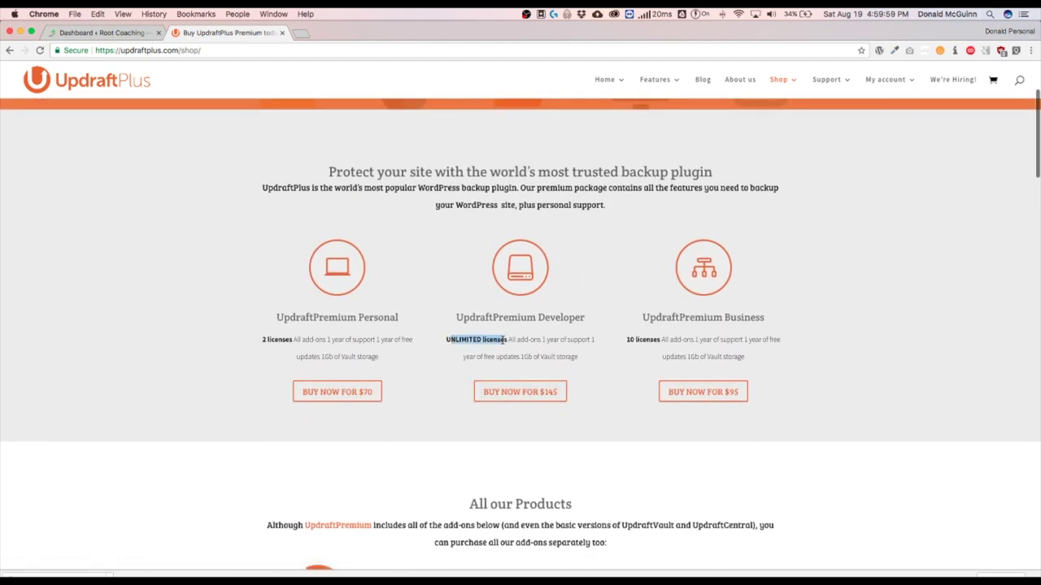
click(509, 329)
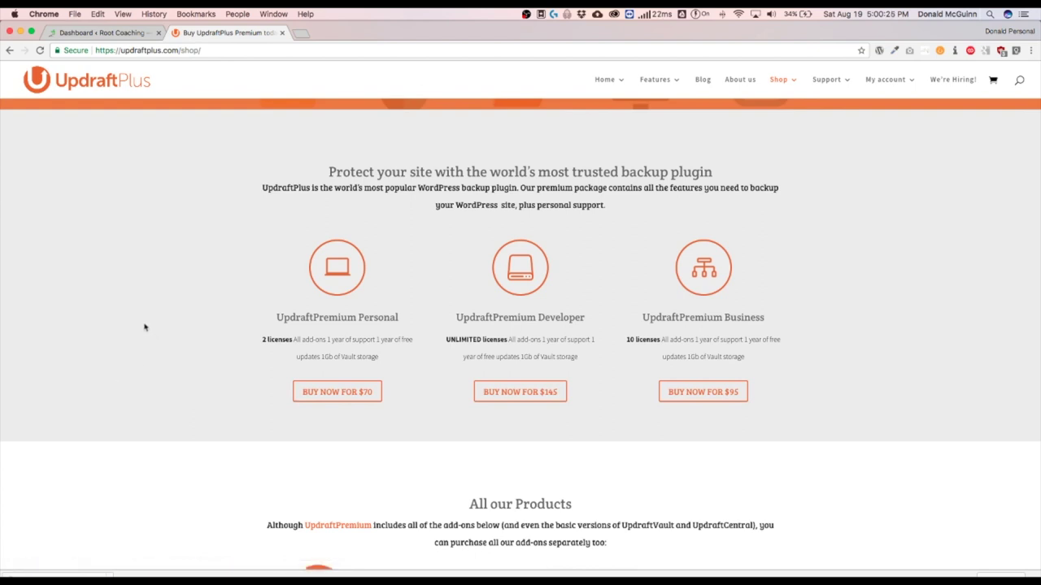
Switch back to the WordPress dashboard, then install the plugin from the updraftplus.zip file and activate it.
click(100, 33)
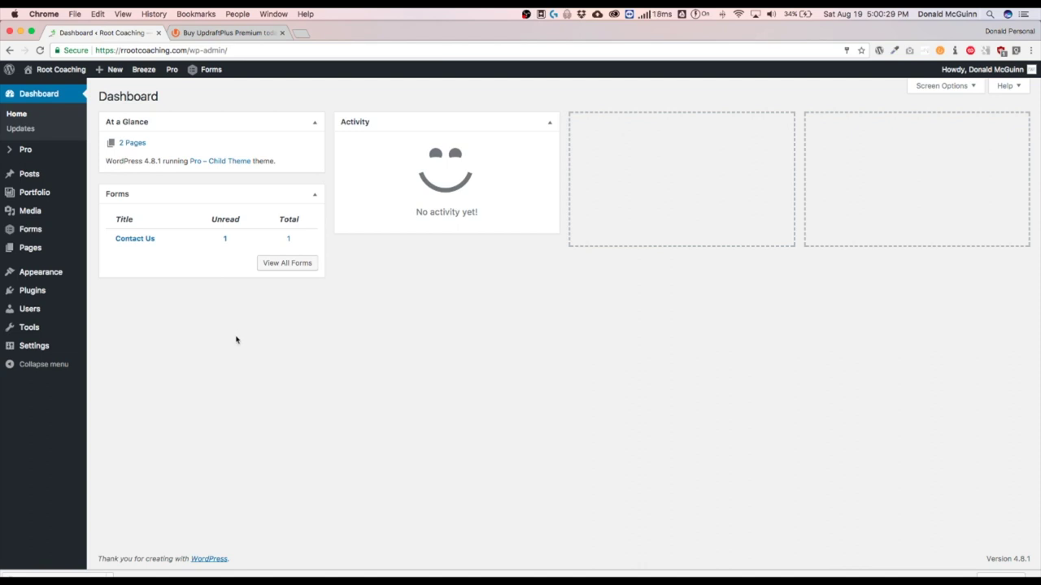
mouse_move(31, 298)
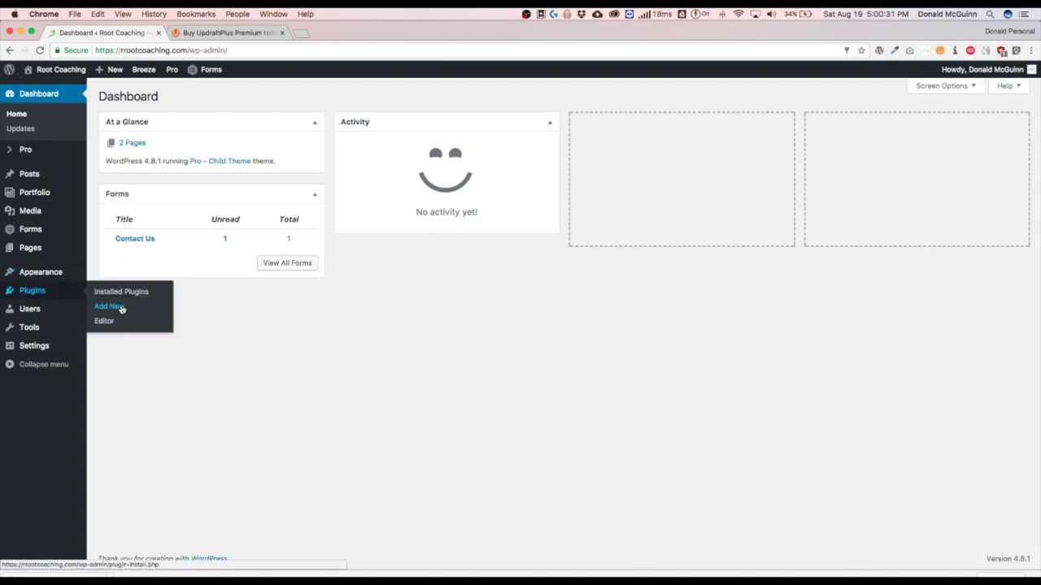
click(121, 309)
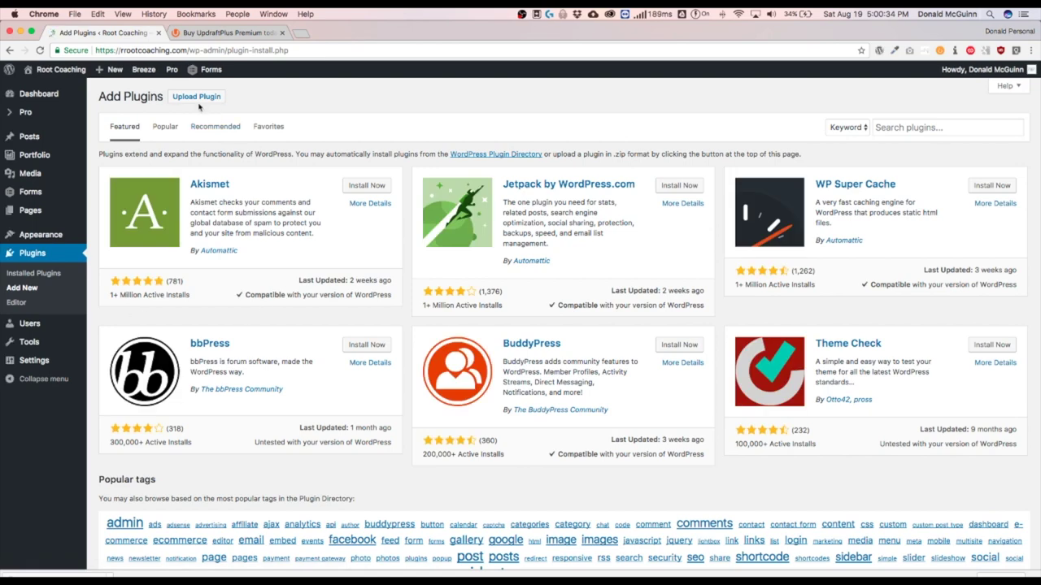
click(198, 101)
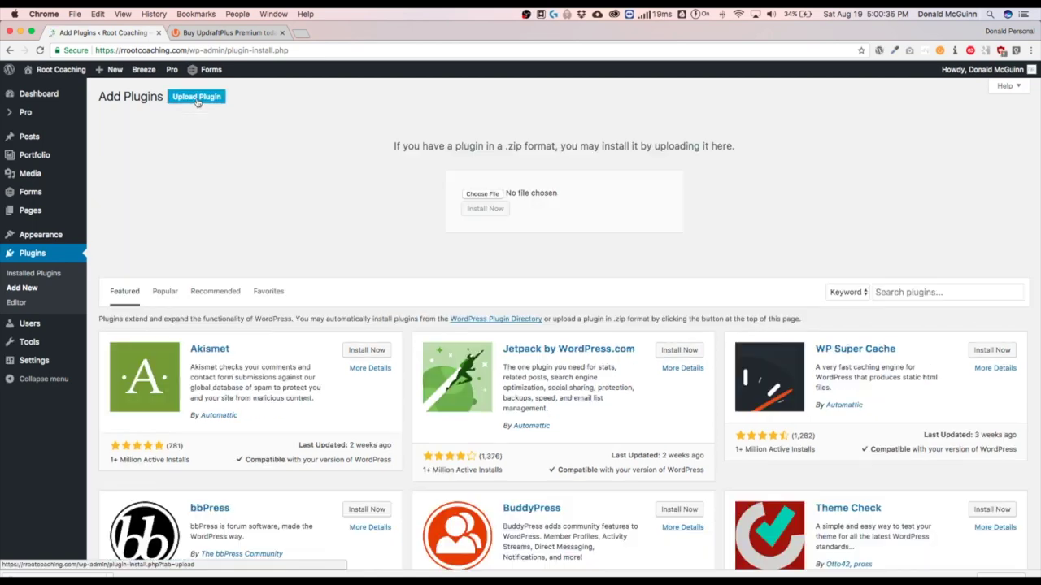
drag(388, 494, 488, 205)
click(490, 210)
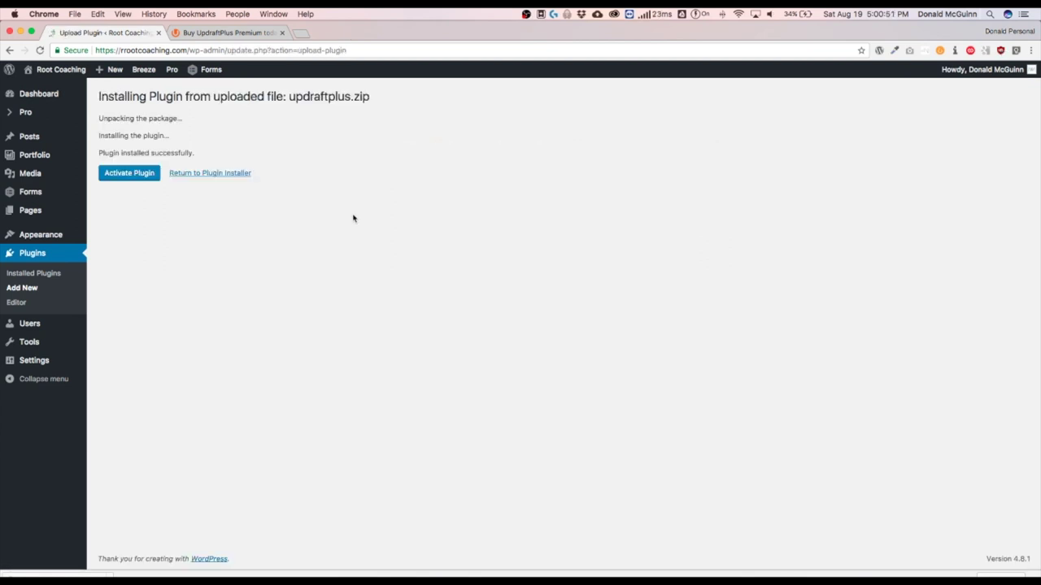
click(135, 173)
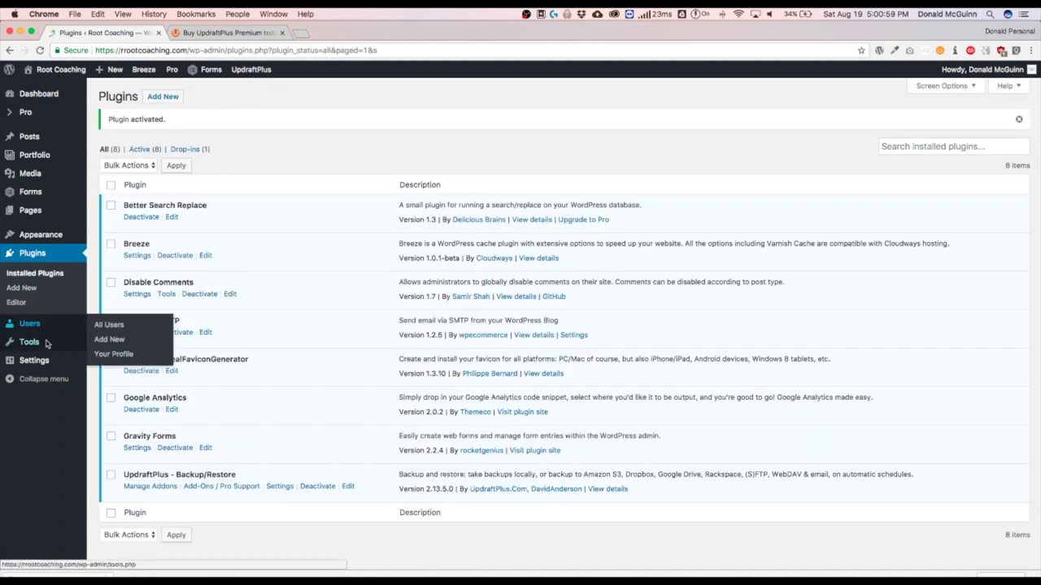
Open the UpdraftPlus Backups page and review its current status, existing backups and backup settings.
mouse_move(39, 362)
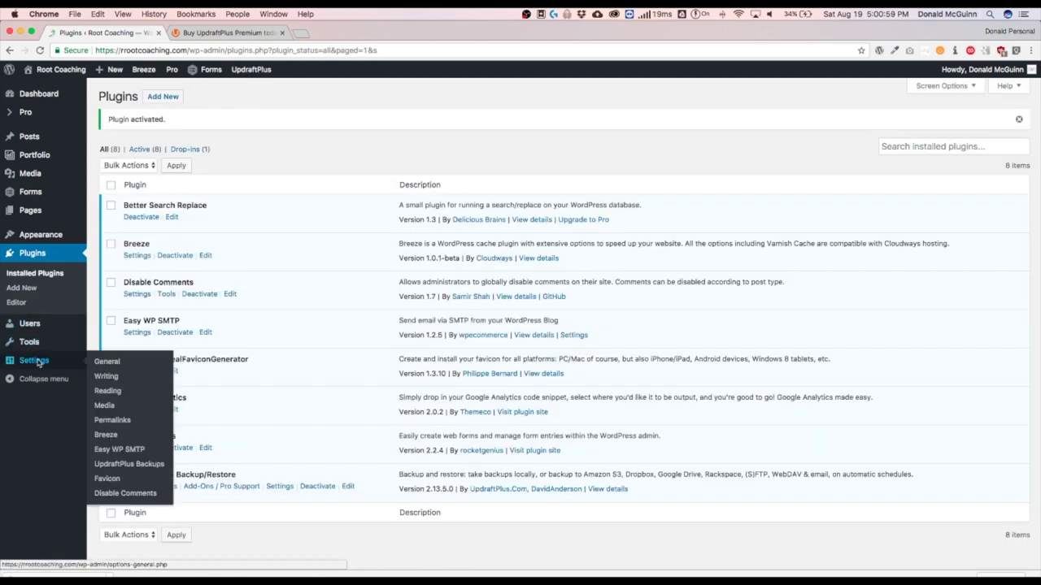
click(127, 466)
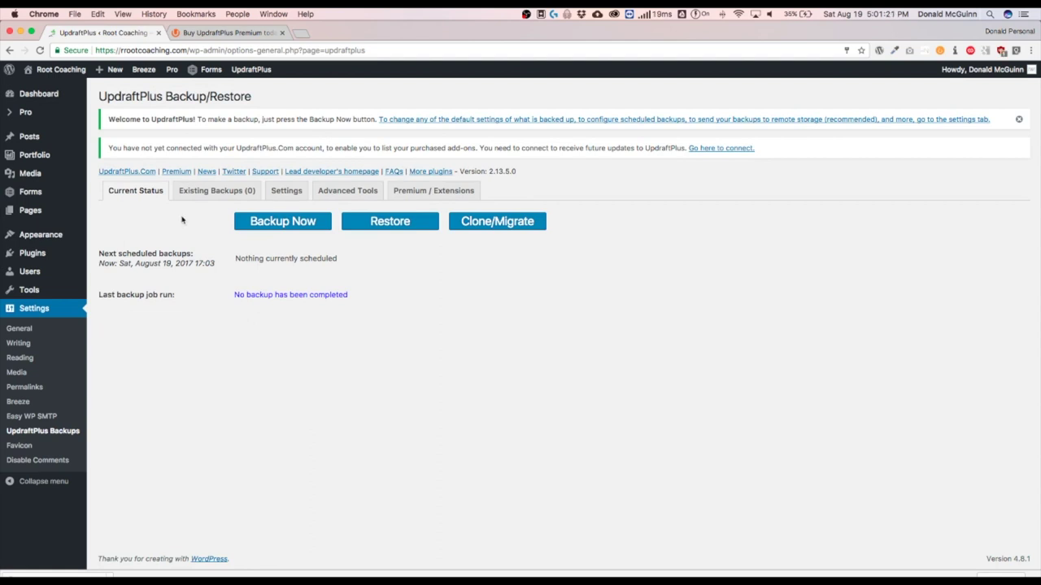
click(208, 196)
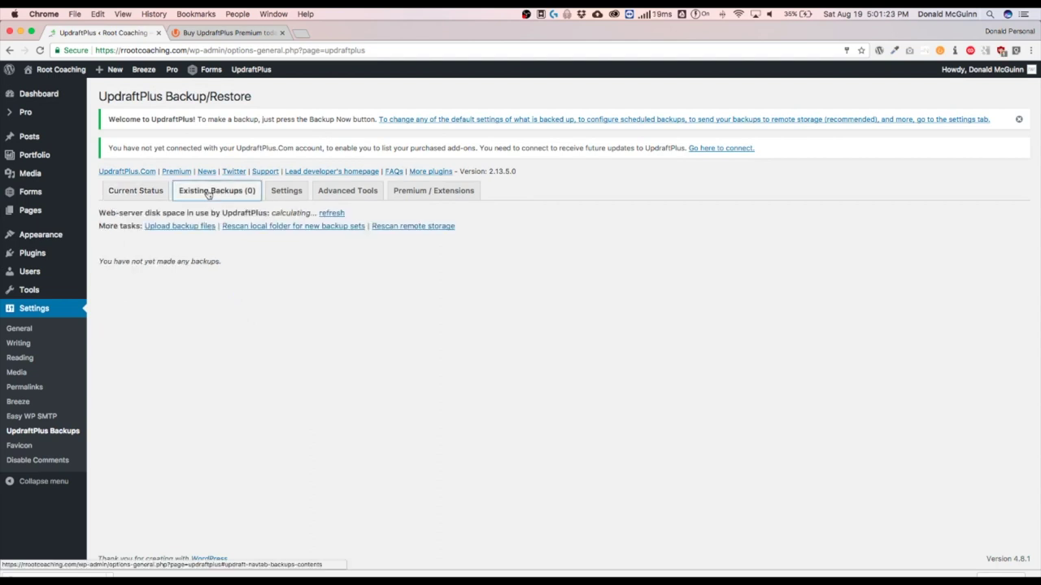
click(288, 193)
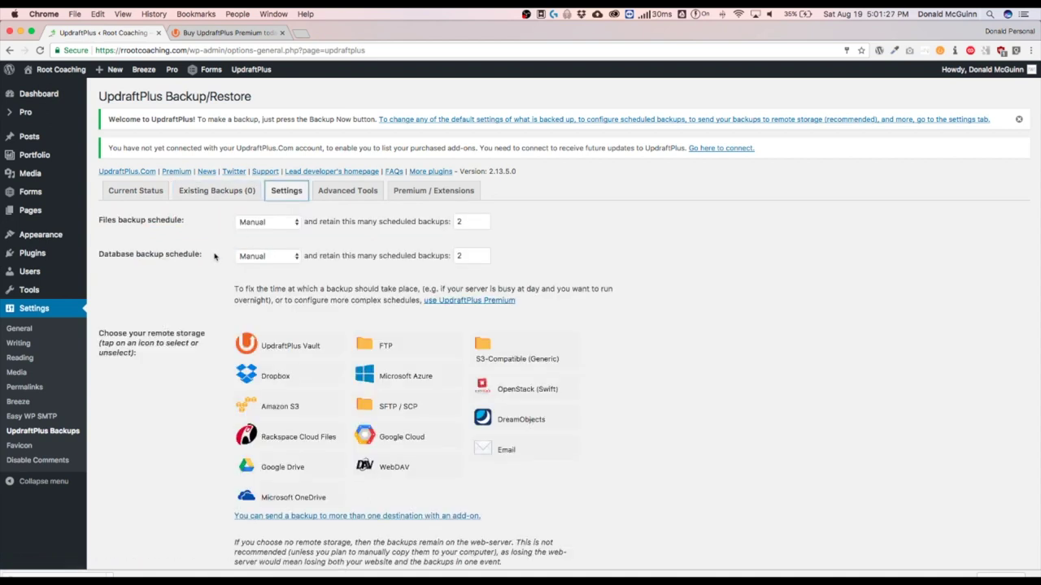
Review the Advanced Tools sections for site information, lock settings, database search / replace, site size and wiping settings.
click(348, 193)
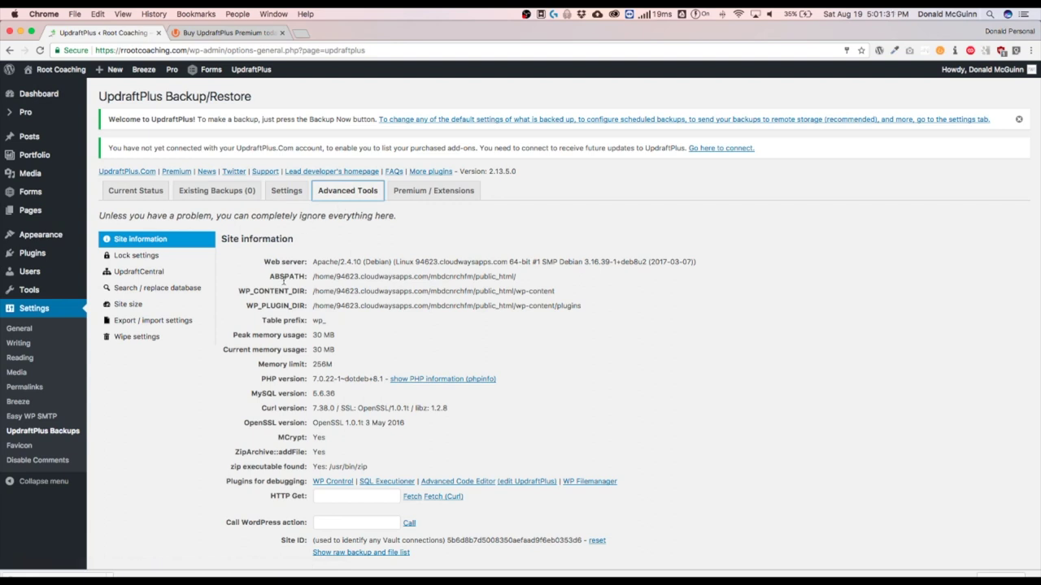
scroll(283, 280, down, 1)
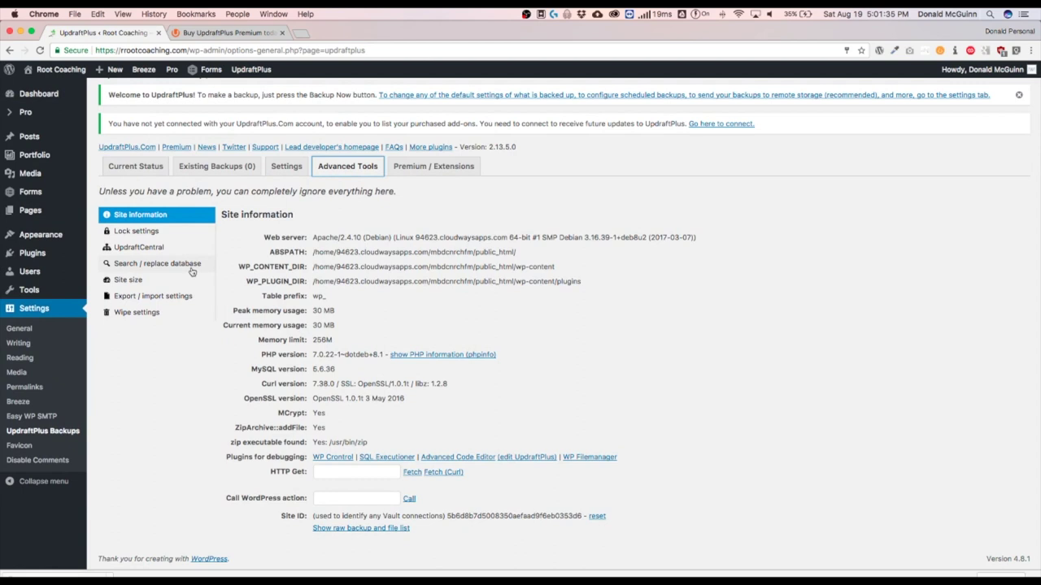
click(128, 231)
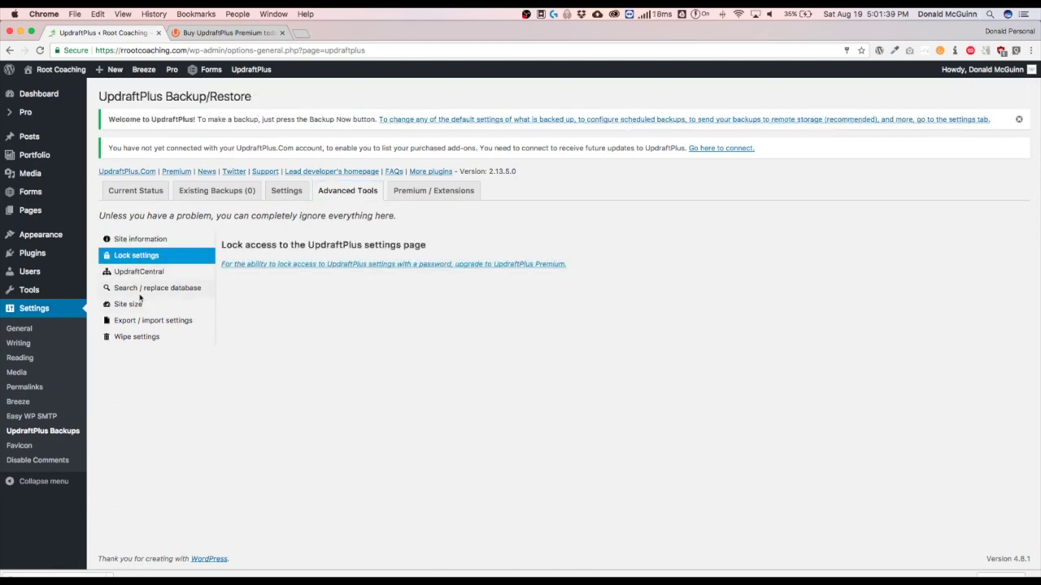
click(140, 295)
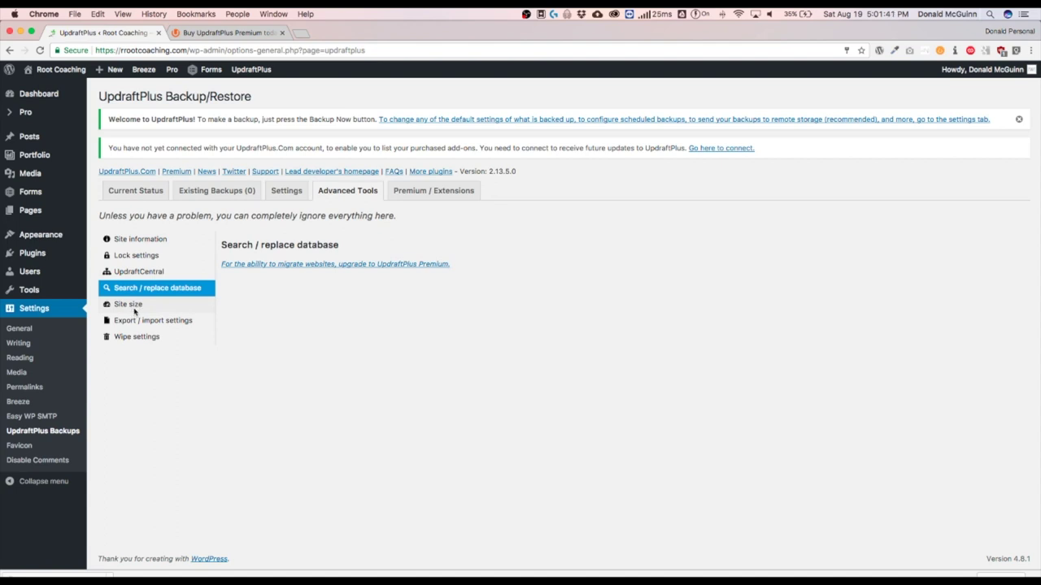
click(131, 306)
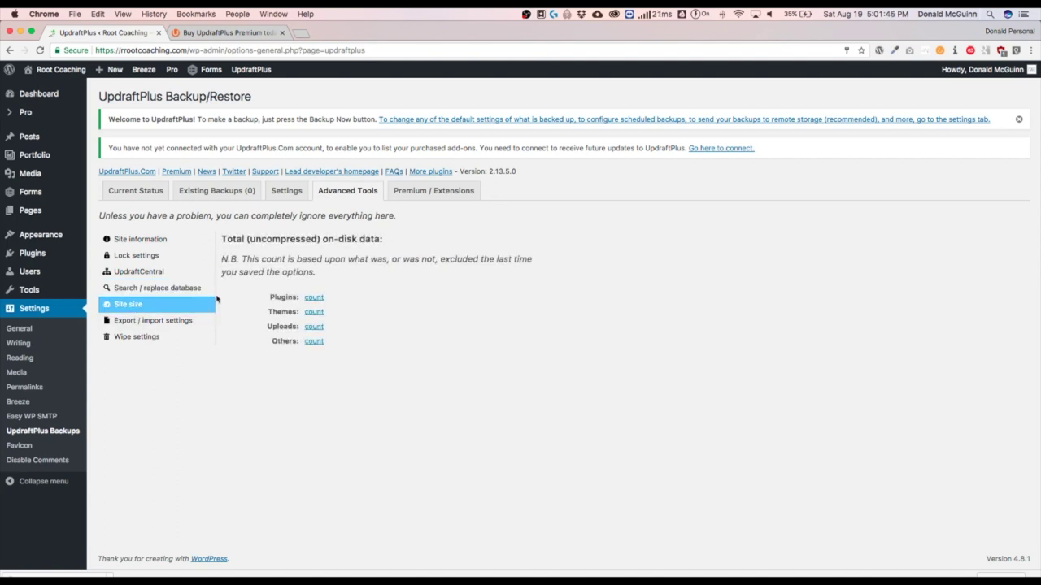
click(145, 337)
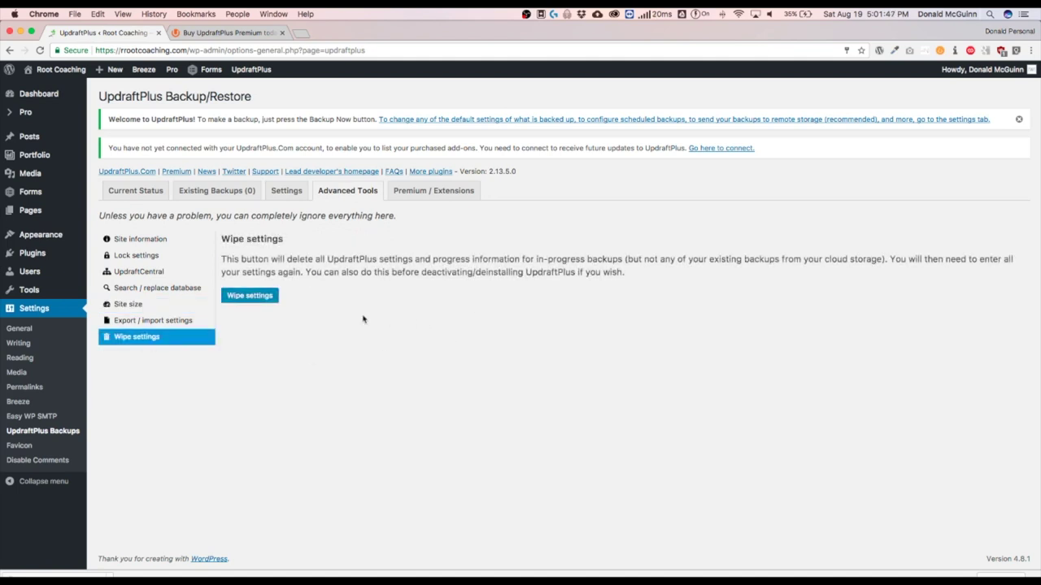
Look over the Premium / Extensions add-ons and connect the site to the UpdraftPlus.Com account with the filled-in credentials.
click(427, 192)
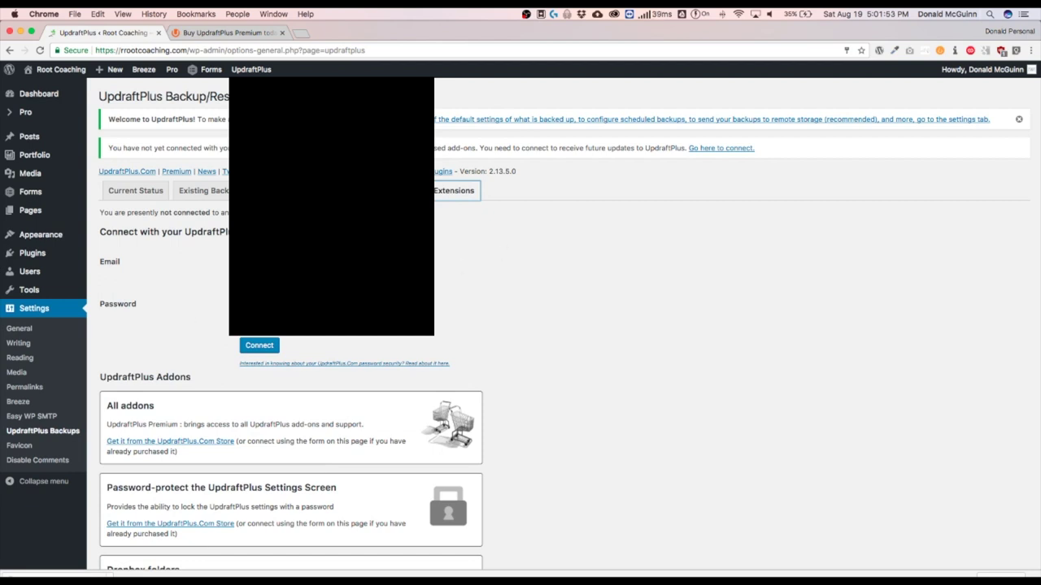
scroll(204, 281, down, 2)
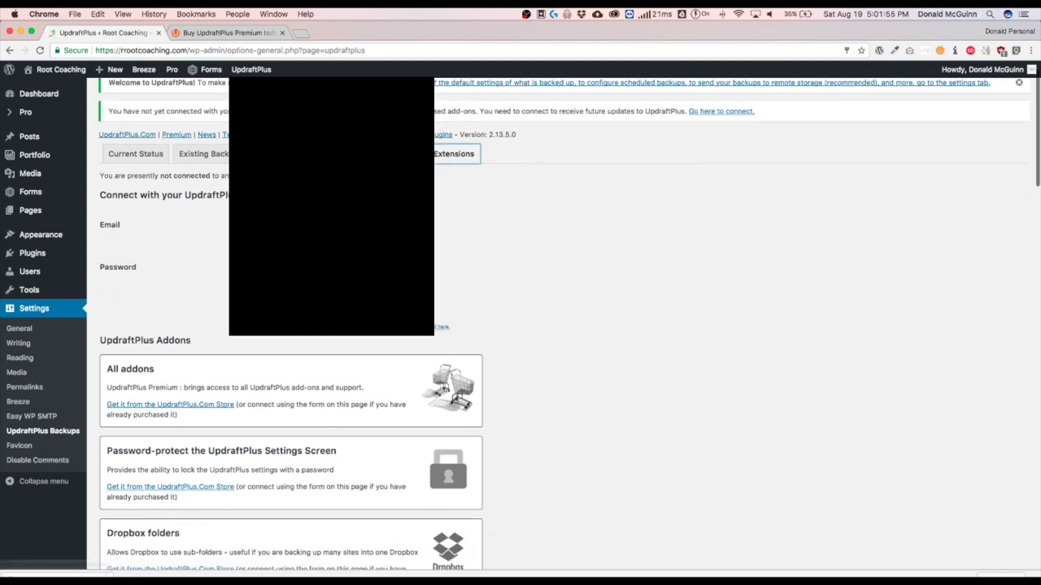
scroll(198, 255, down, 5)
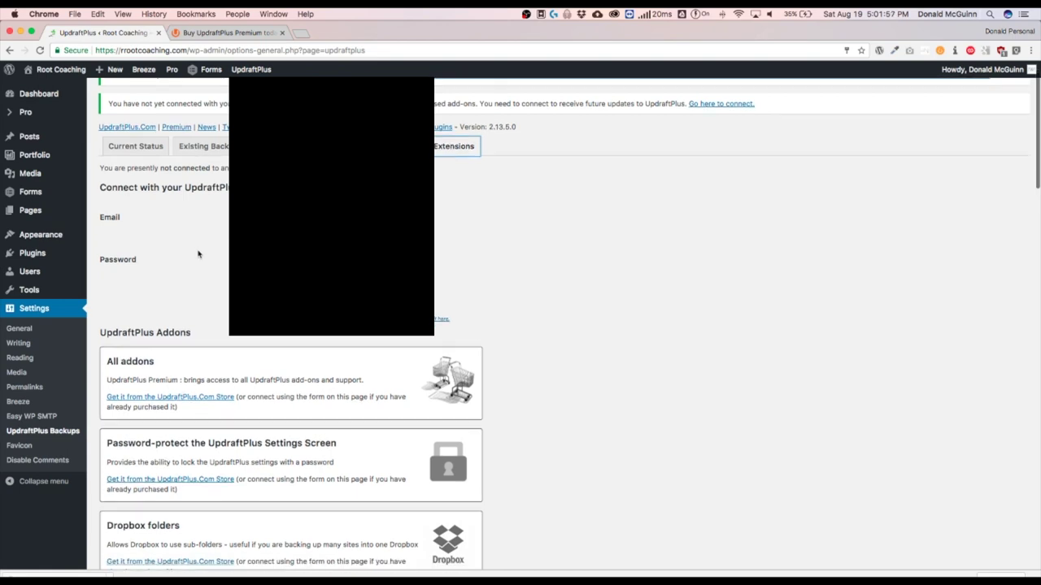
scroll(198, 255, down, 5)
scroll(198, 254, up, 10)
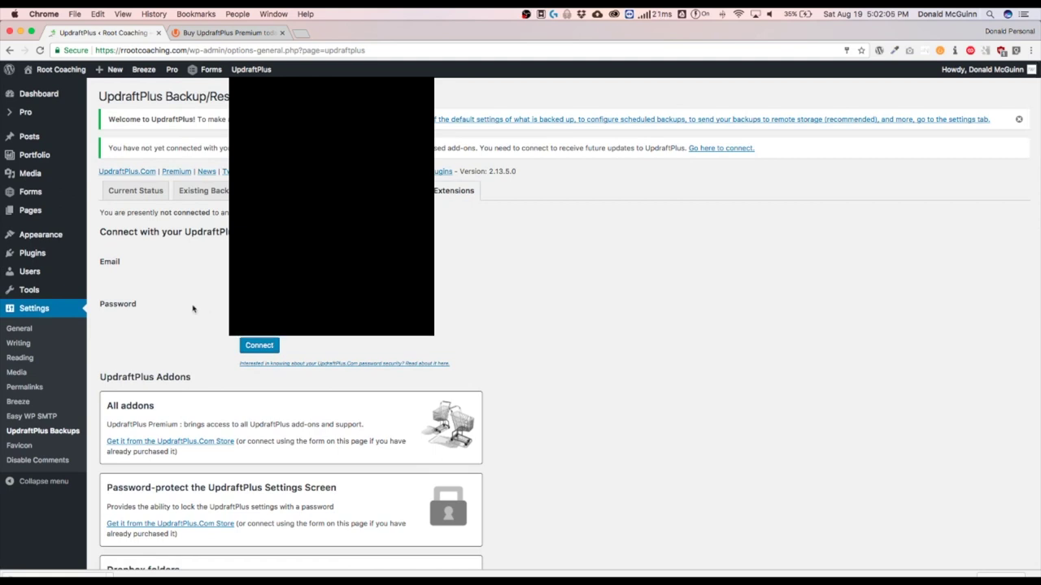
click(259, 346)
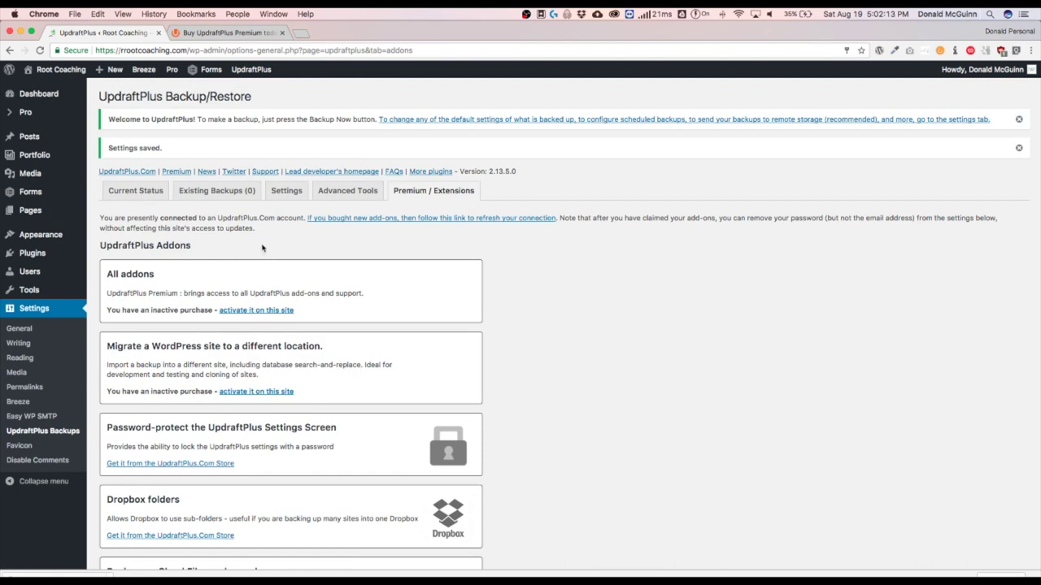
drag(146, 220, 260, 217)
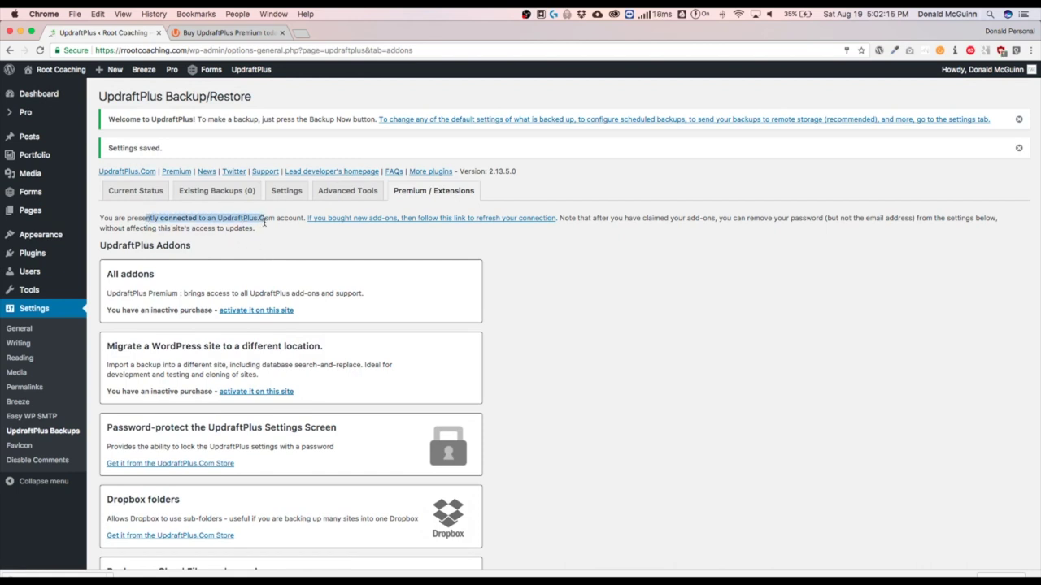
click(299, 249)
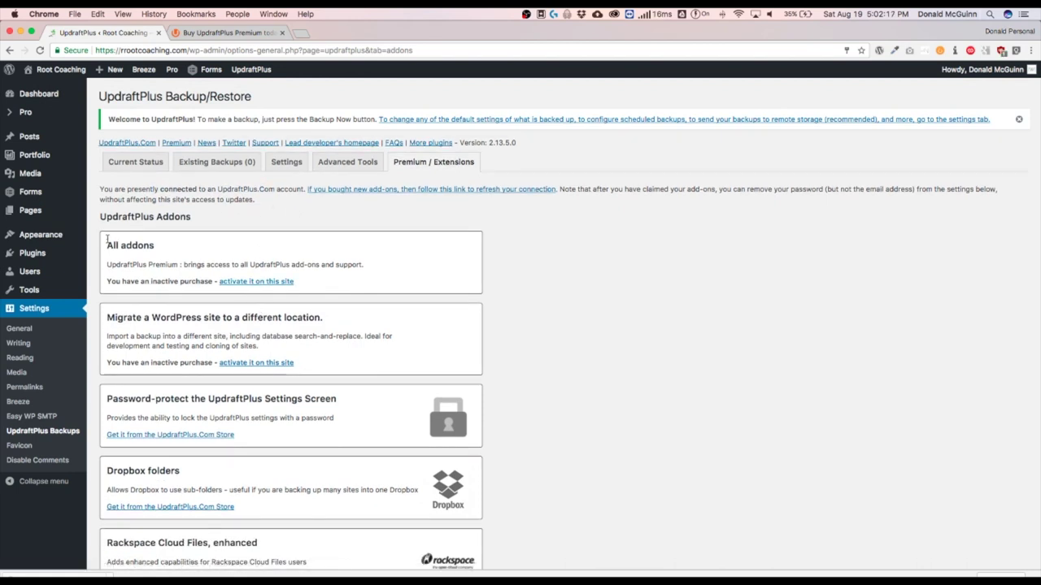
Activate the All addons purchase on this site and update the plugin to get the premium add-ons.
drag(109, 245, 159, 249)
click(255, 283)
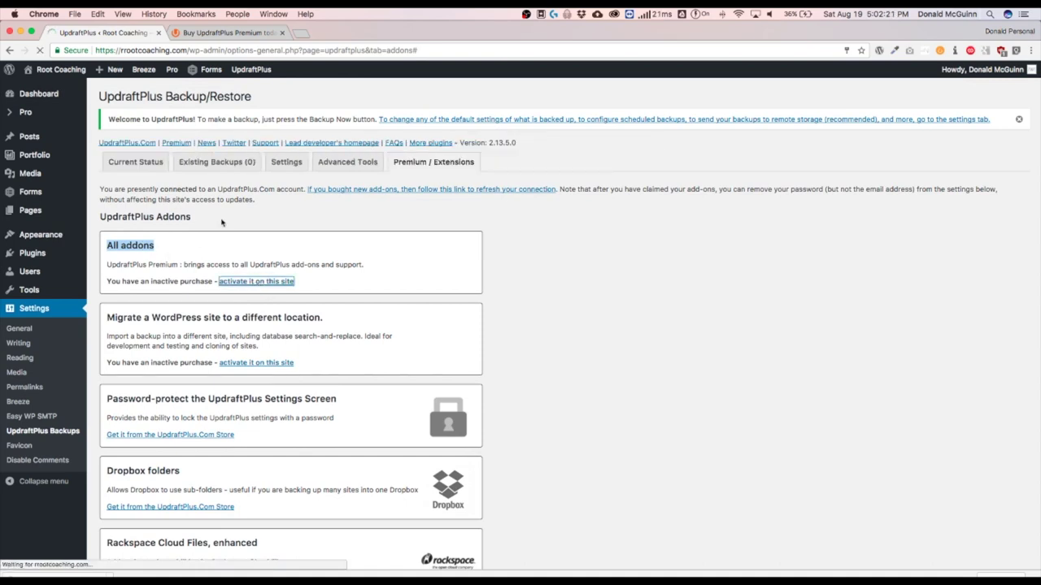
scroll(276, 277, down, 2)
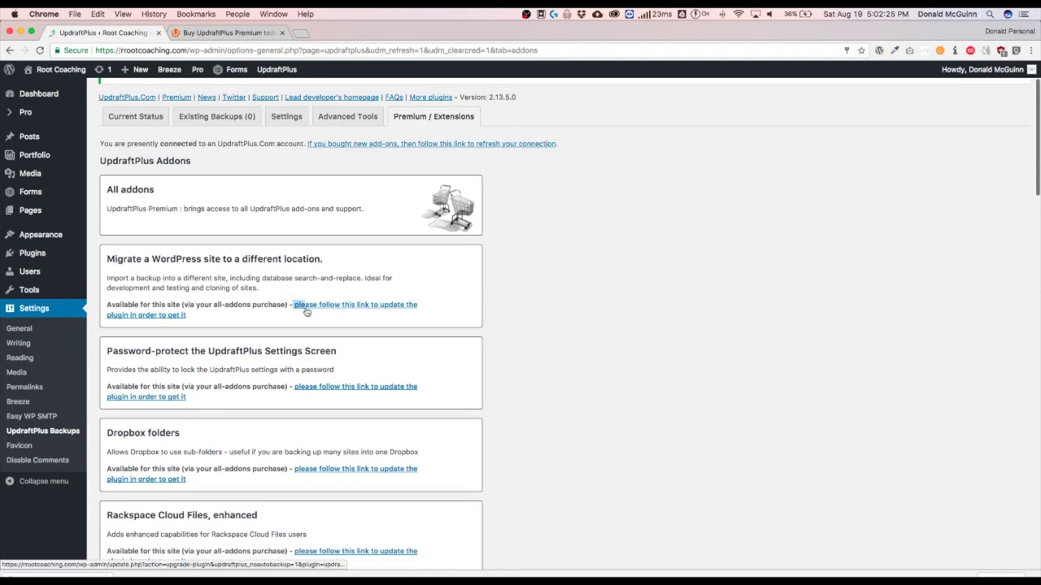
drag(297, 312, 189, 317)
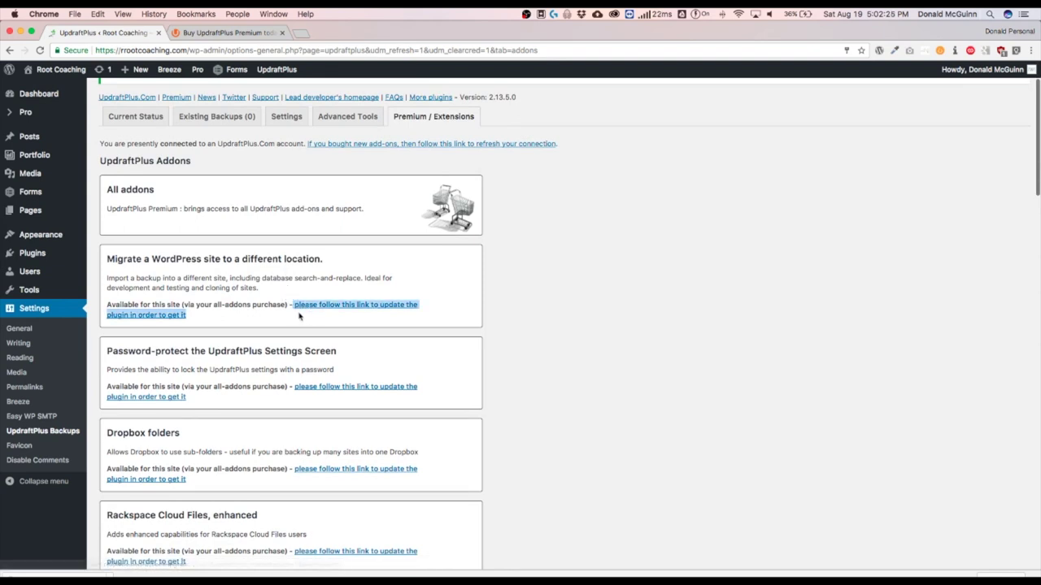
click(241, 317)
click(320, 307)
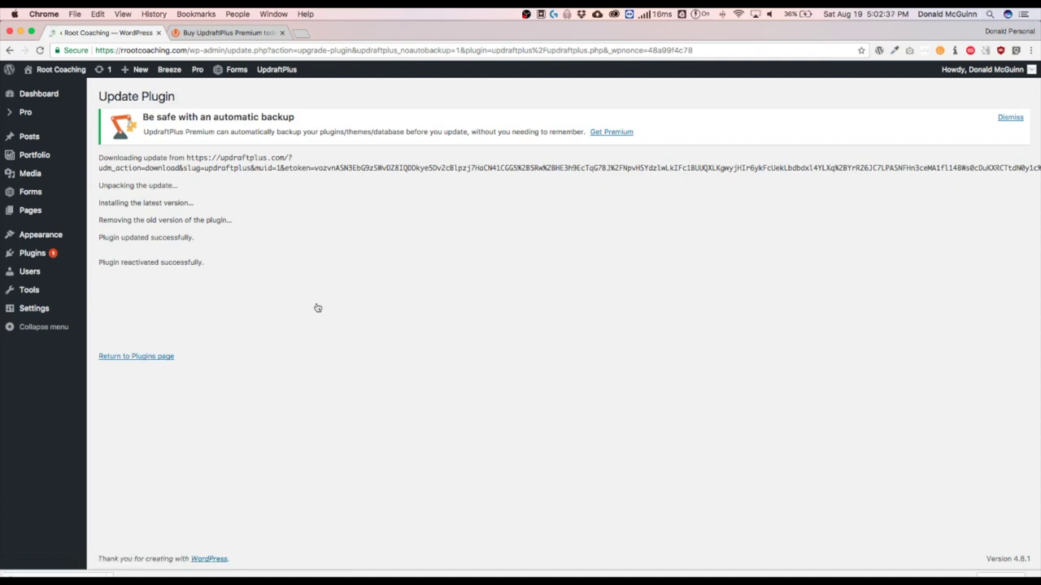
Reopen the UpdraftPlus Backups page and examine the full list of add-ons under Premium / Extensions.
mouse_move(59, 316)
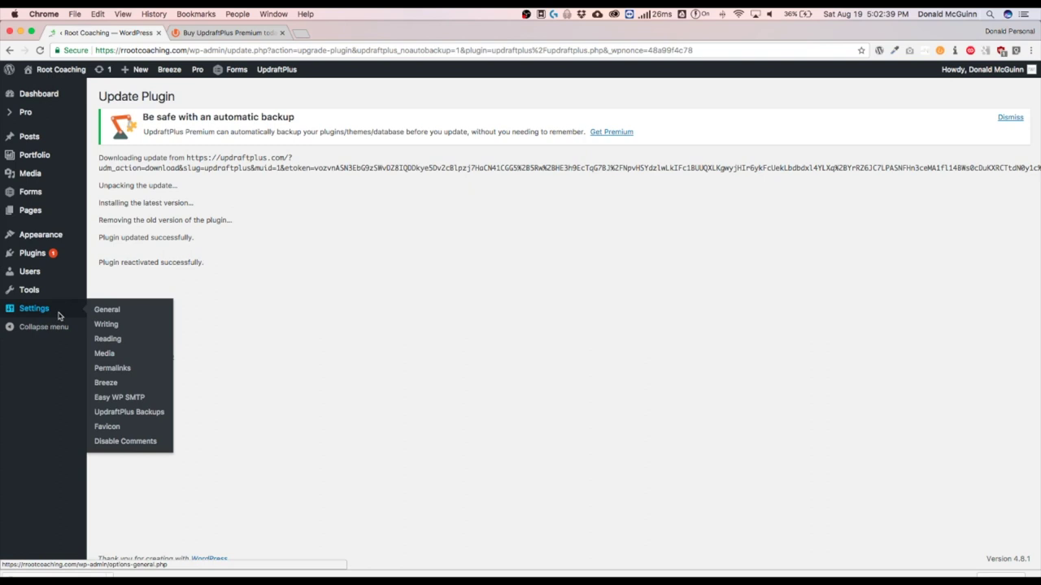
click(136, 415)
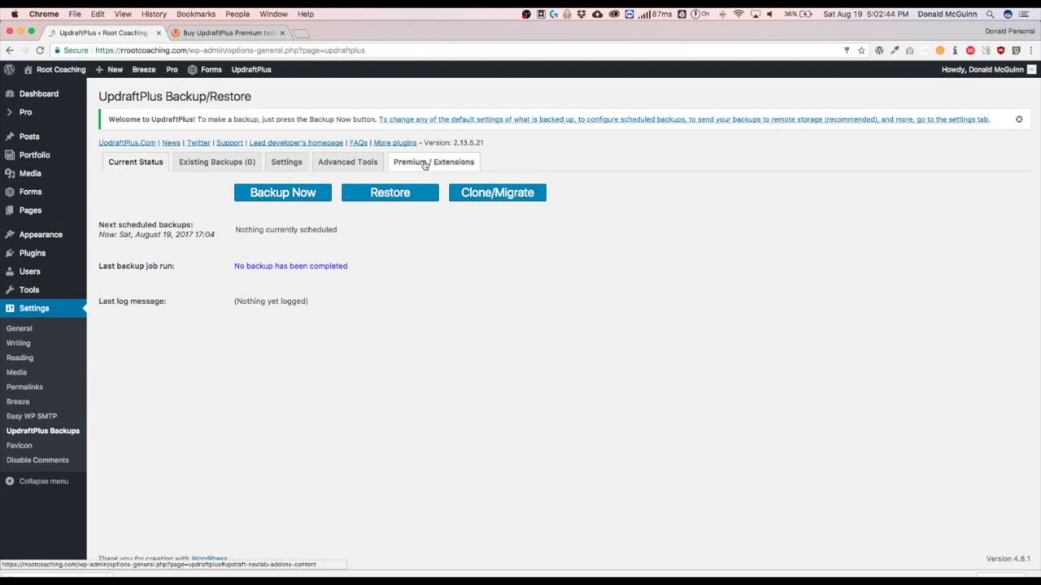
click(426, 164)
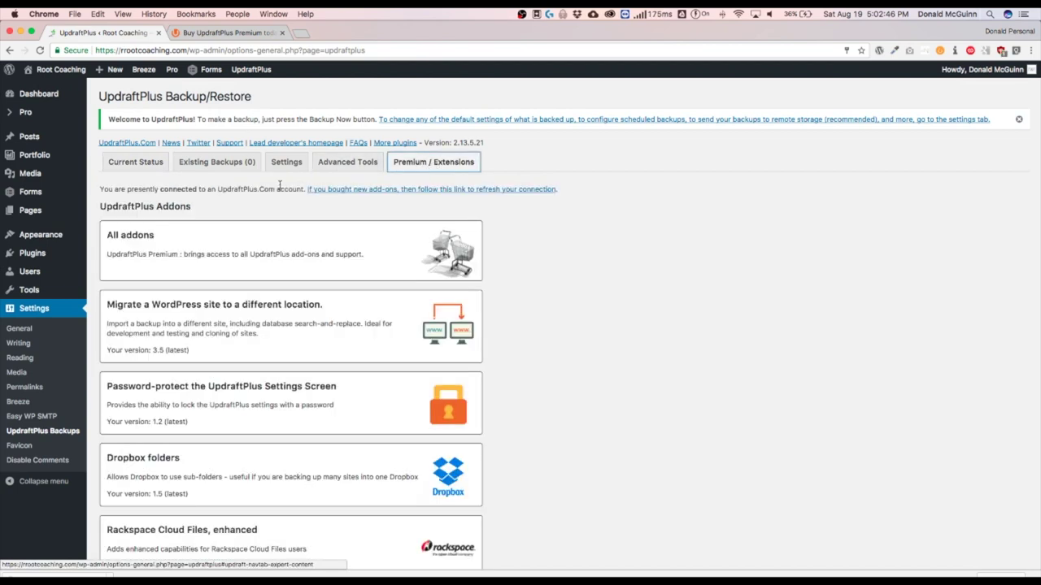
scroll(266, 270, down, 10)
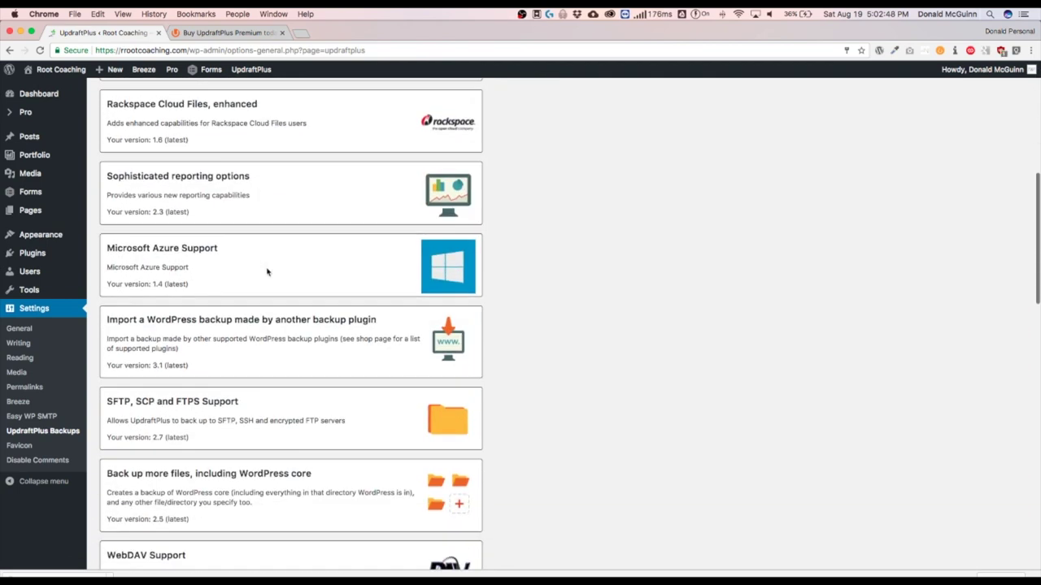
scroll(267, 272, down, 13)
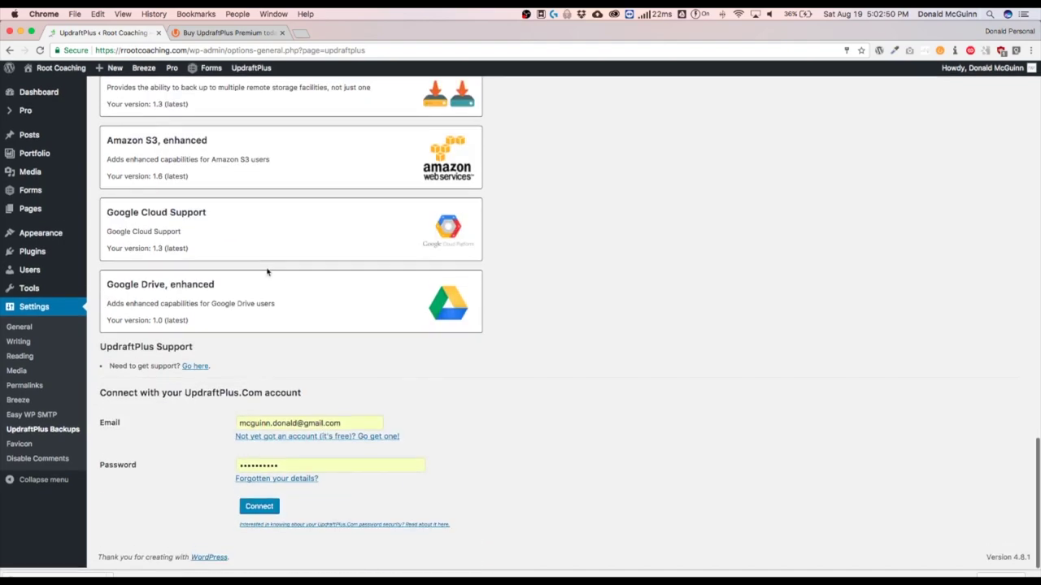
scroll(267, 272, up, 5)
scroll(267, 272, up, 15)
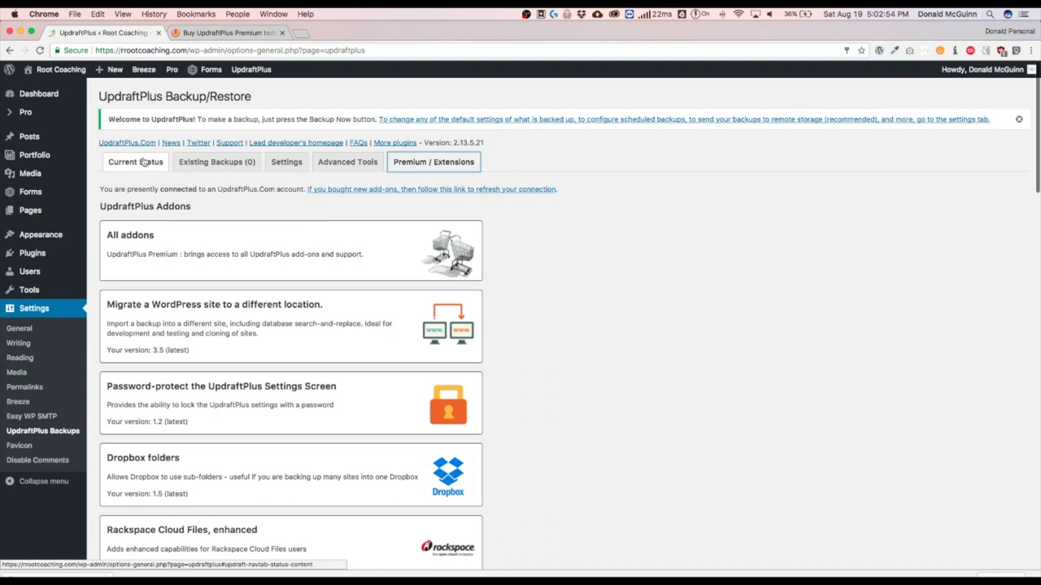
In the UpdraftPlus settings, schedule the files backup to run weekly, starting on Sunday.
click(293, 163)
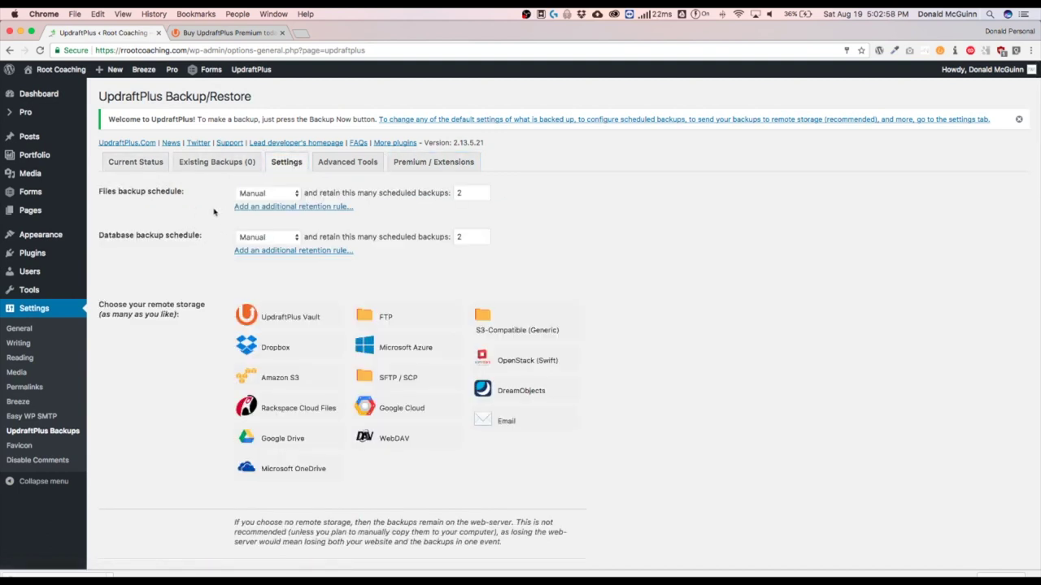
click(255, 197)
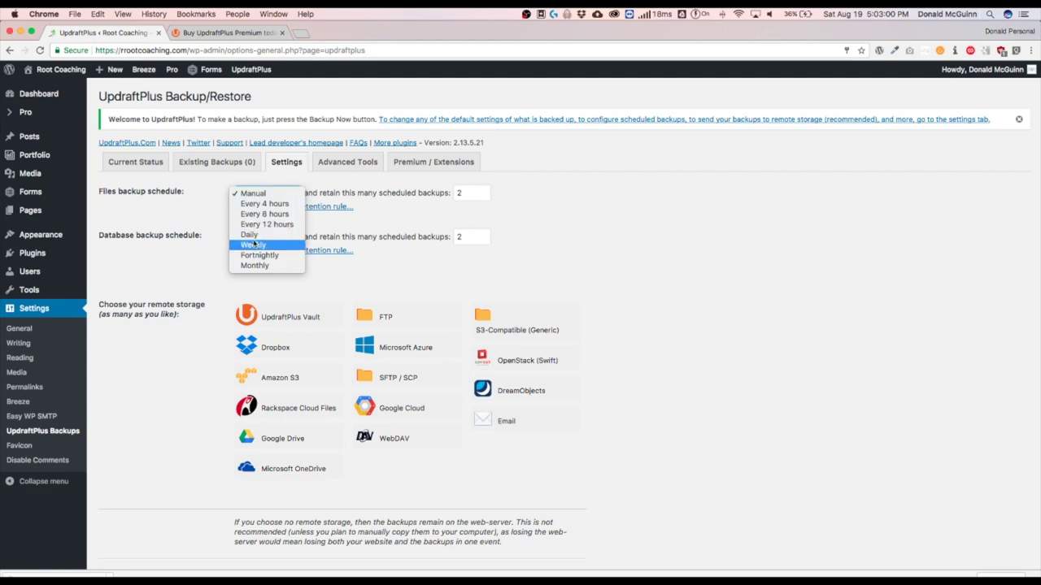
click(253, 245)
click(441, 198)
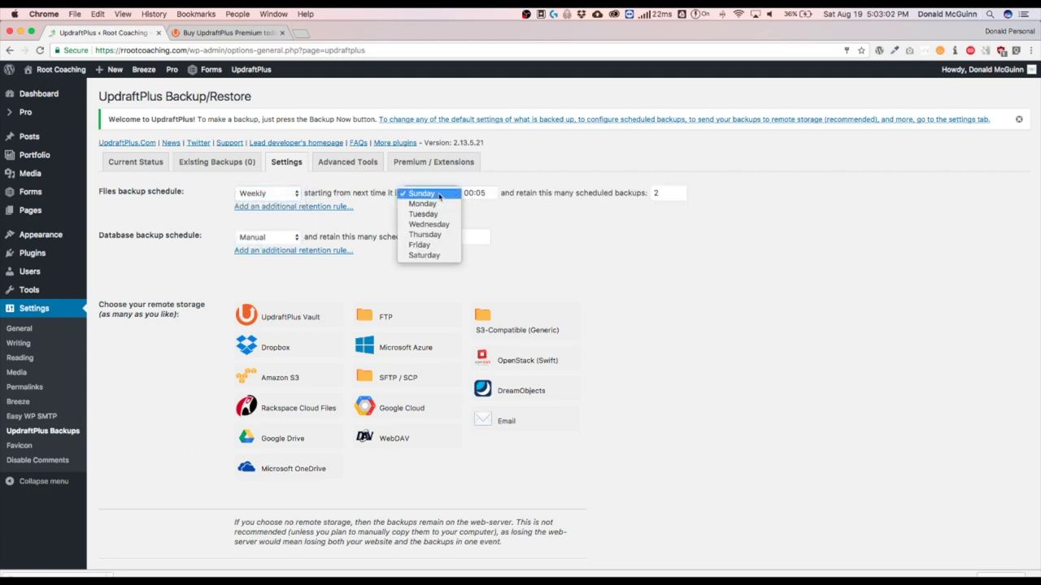
click(429, 195)
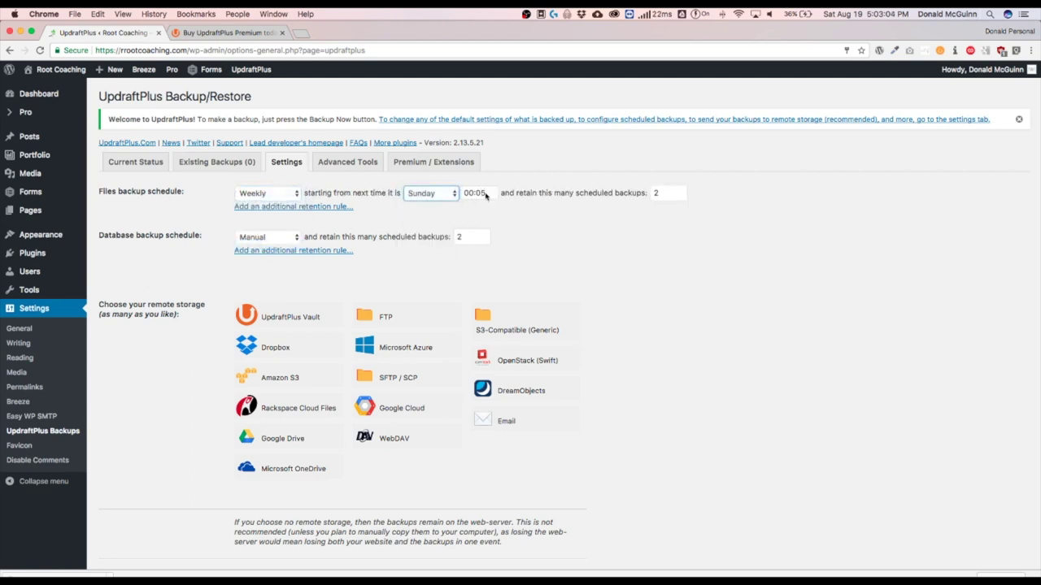
click(485, 195)
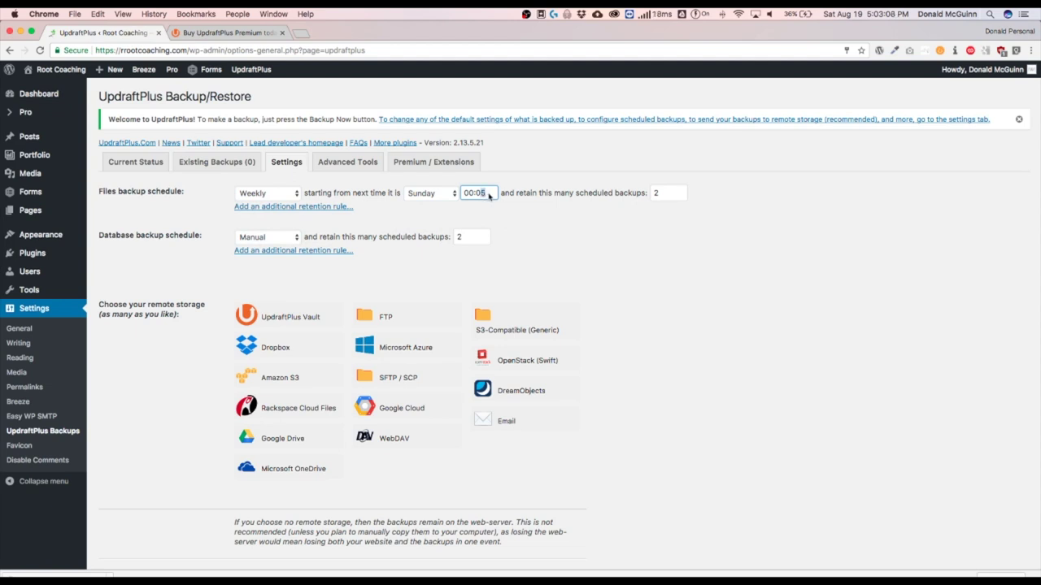
text(00)
click(486, 195)
key(BackSpace)
text(5)
Set the number of scheduled files backups to retain to 52.
click(657, 193)
double_click(657, 193)
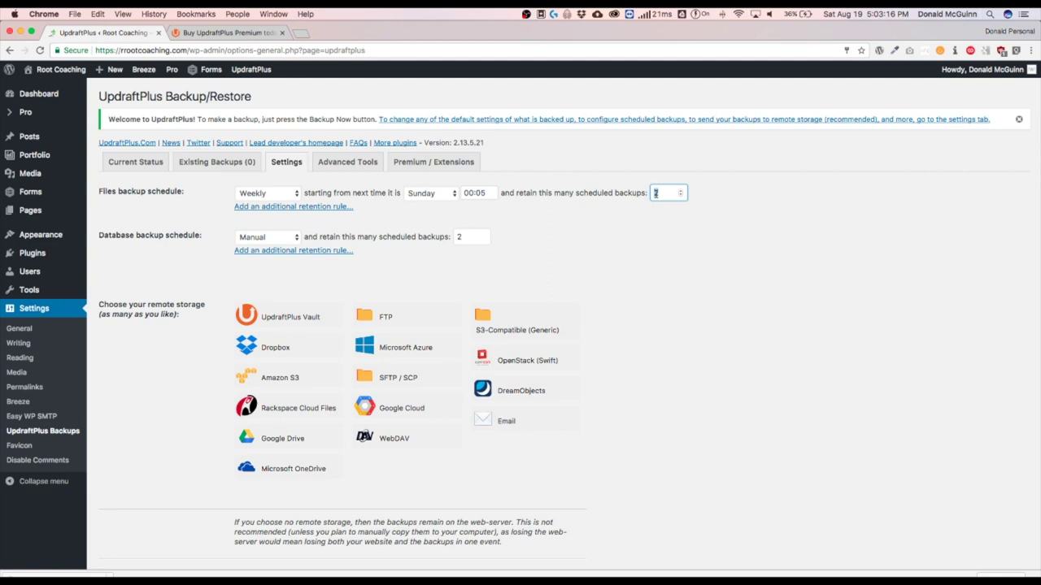
text(52)
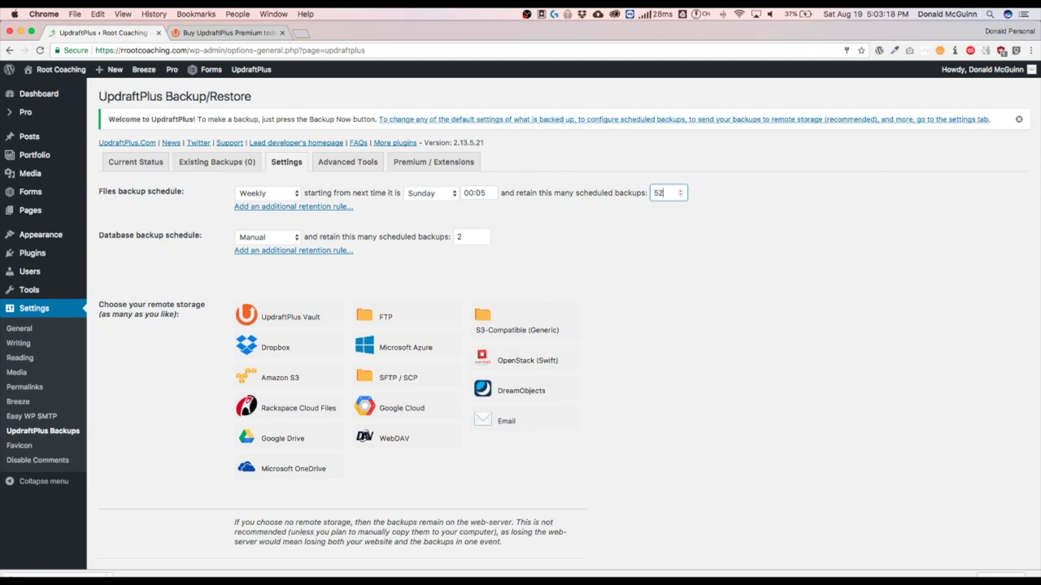
click(571, 221)
Schedule the database backup to run weekly and retain 52 scheduled backups.
click(258, 239)
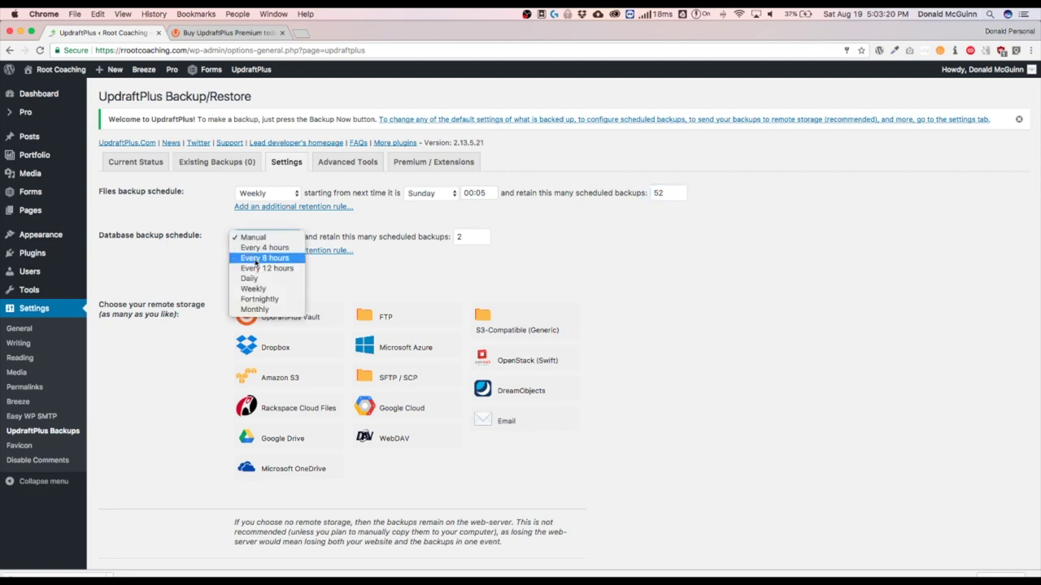
click(284, 290)
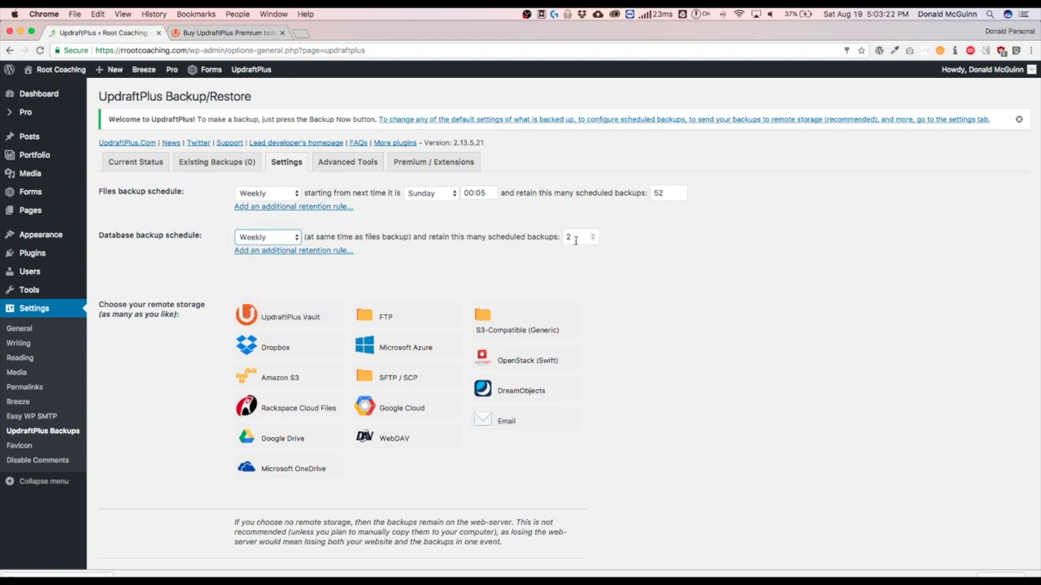
click(573, 237)
text(52)
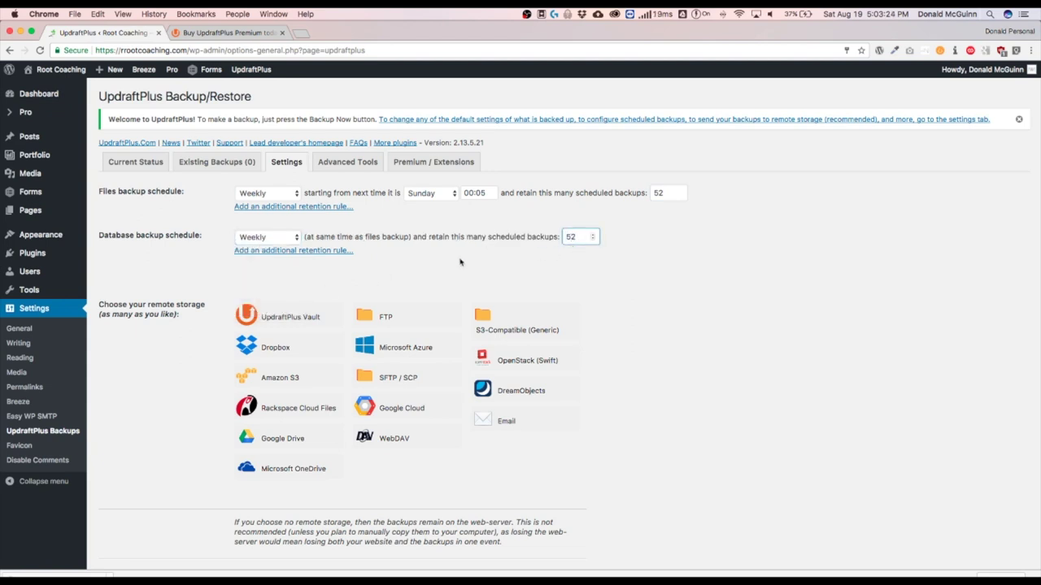
click(430, 270)
Choose Google Drive as the remote storage for the backups.
scroll(162, 382, down, 2)
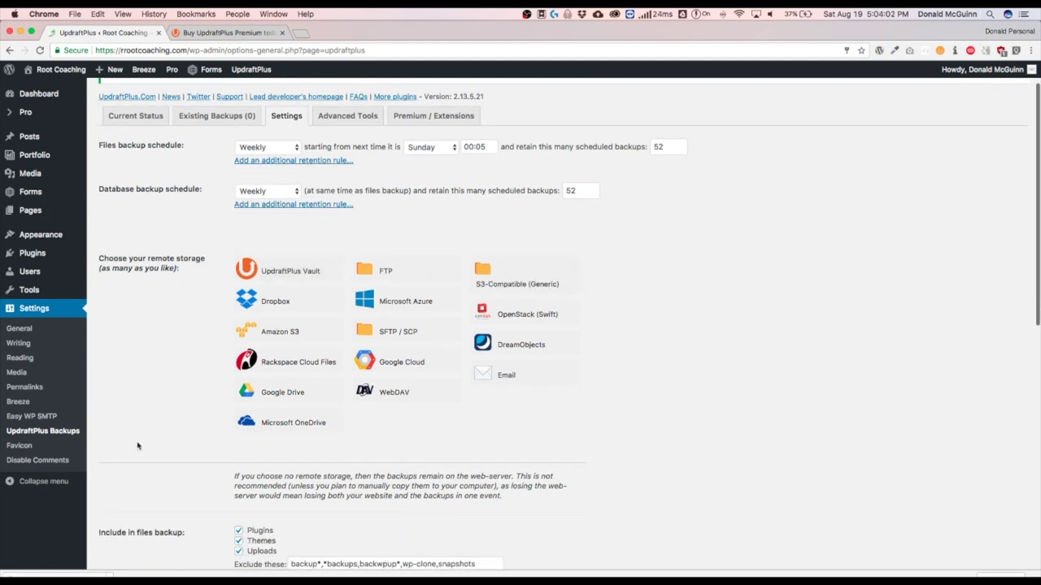
scroll(152, 380, down, 2)
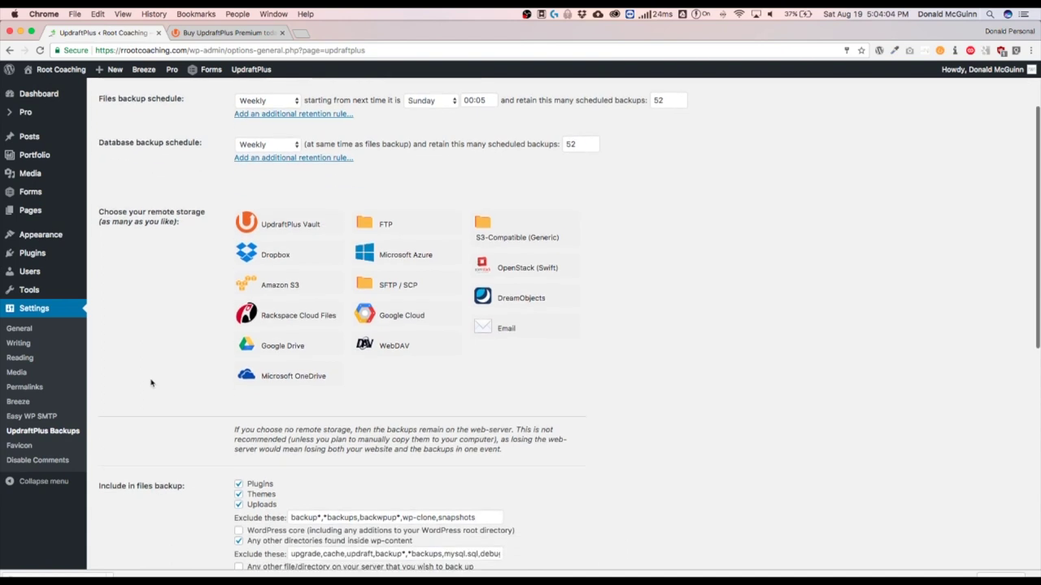
click(268, 346)
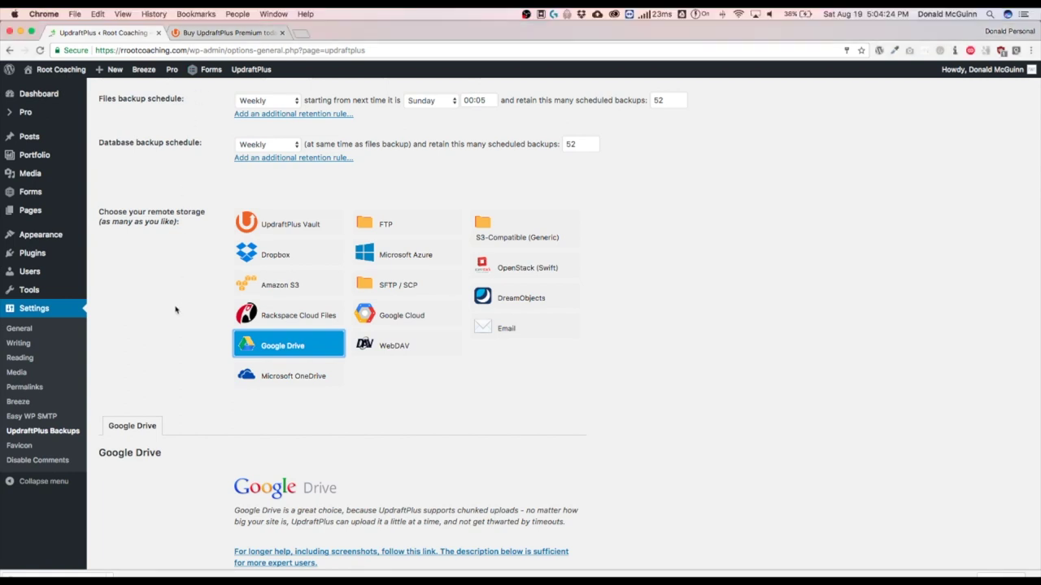
Highlight the site's address and the authorised redirect URI for the Google API project, and fill in the Google Drive client ID and client secret.
scroll(172, 312, down, 3)
scroll(172, 312, down, 5)
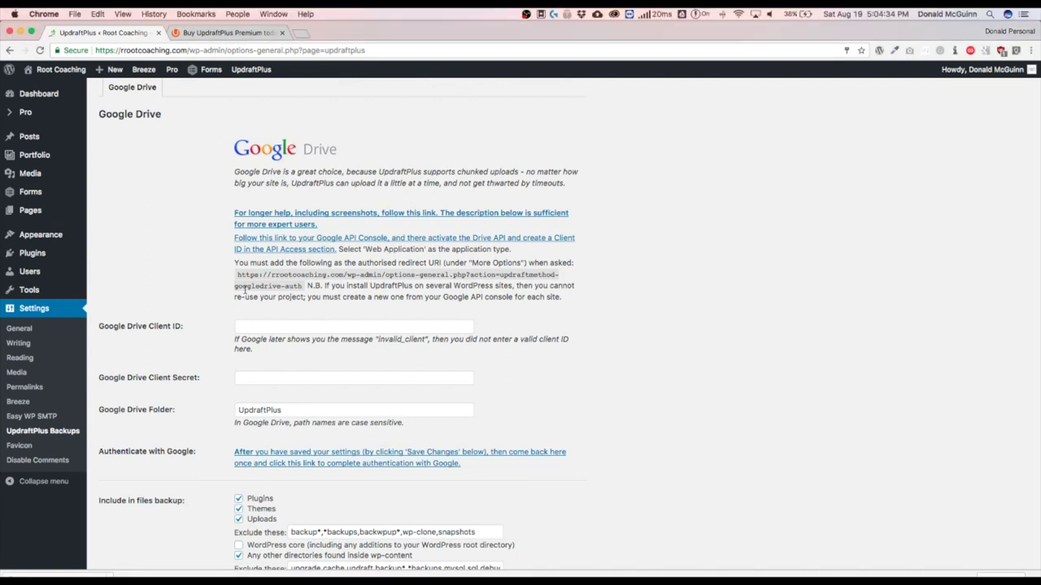
click(185, 50)
drag(187, 50, 57, 50)
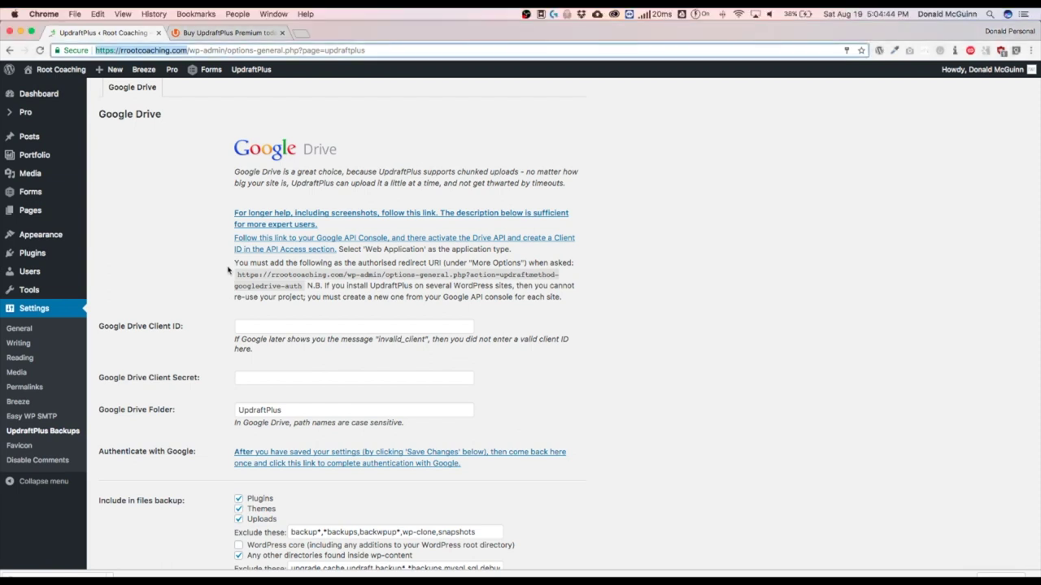
drag(237, 275, 300, 286)
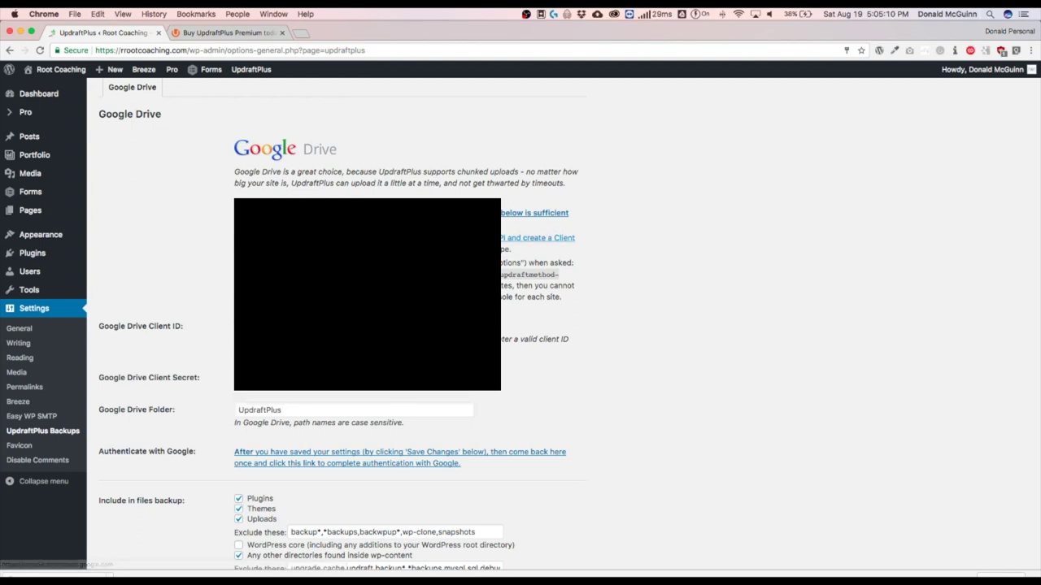
Set the Google Drive folder for the backups to z_Backups/Root Coaching.
scroll(213, 278, down, 3)
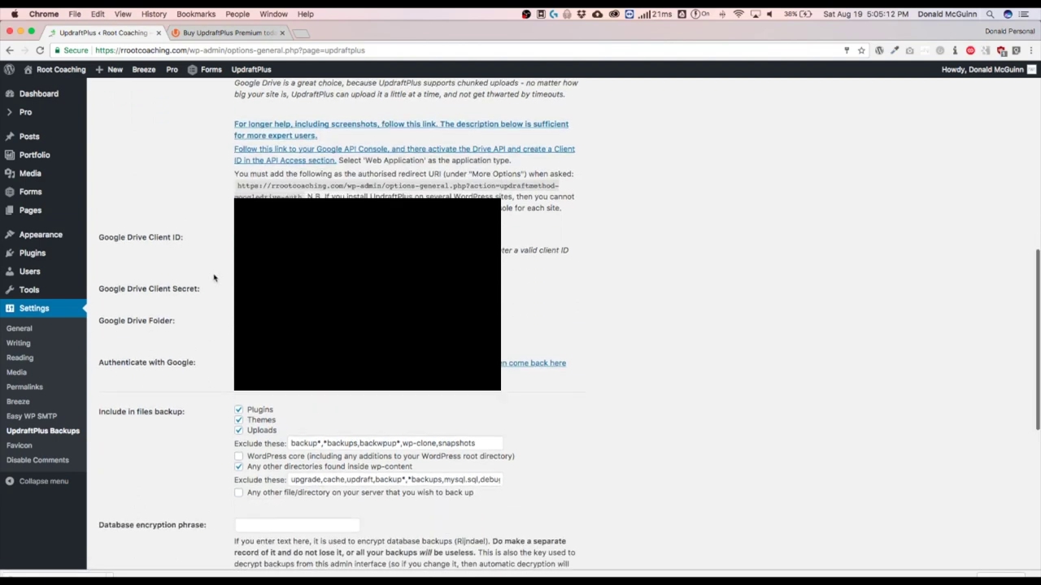
click(182, 275)
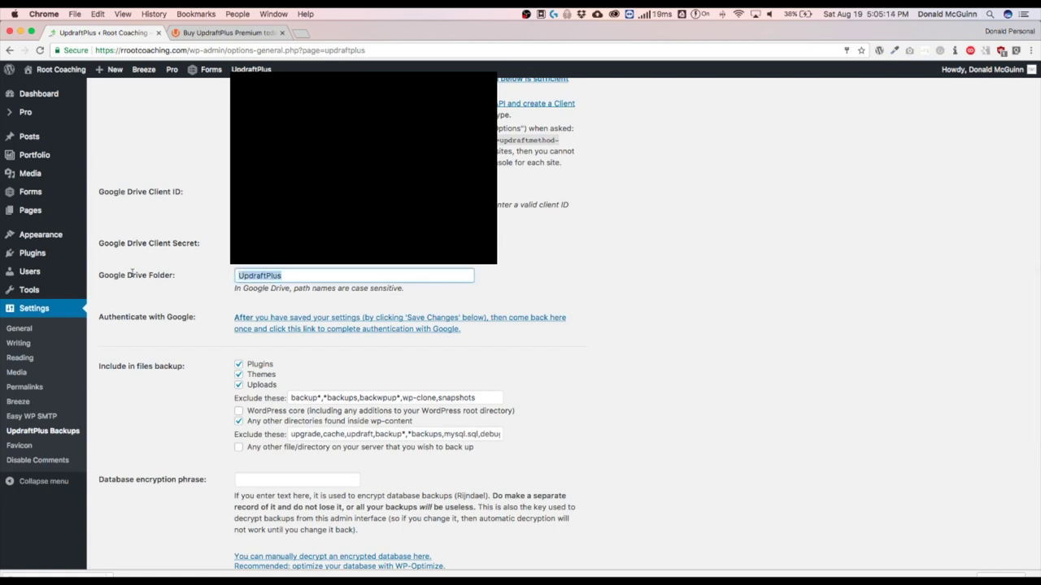
text(z_Backups/Root Coaching)
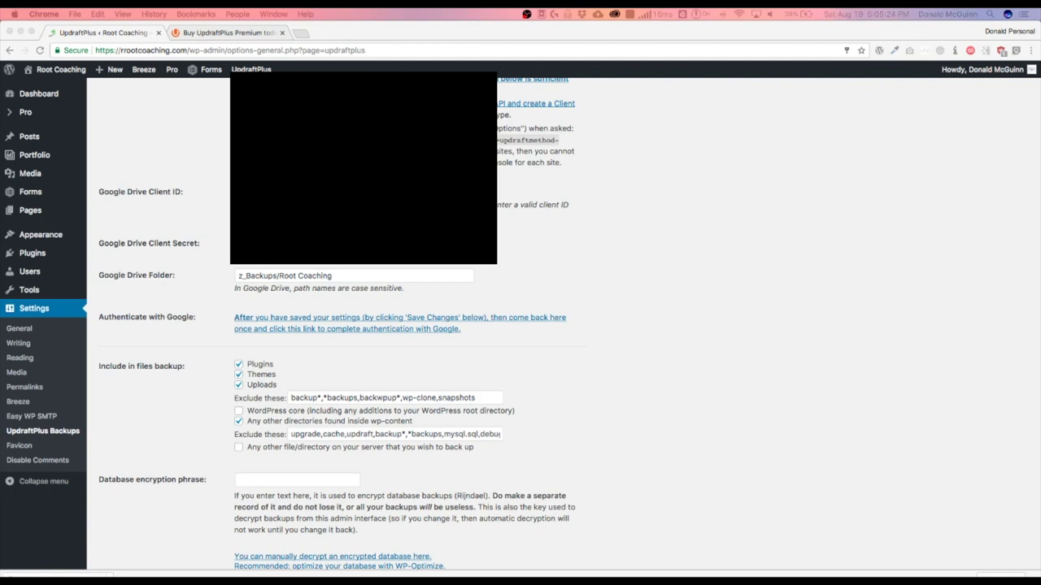
click(265, 301)
drag(360, 276, 280, 276)
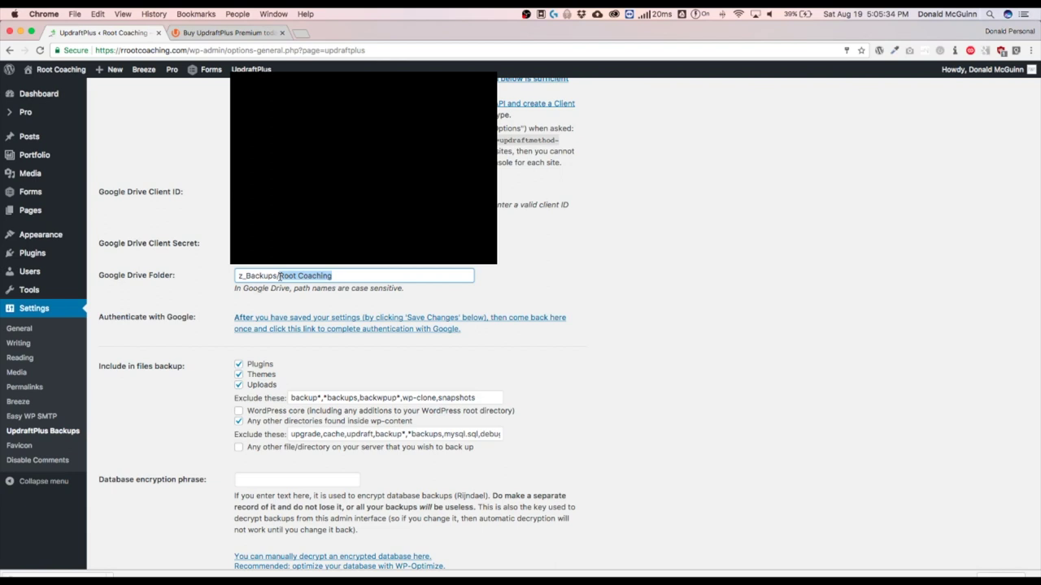
click(204, 295)
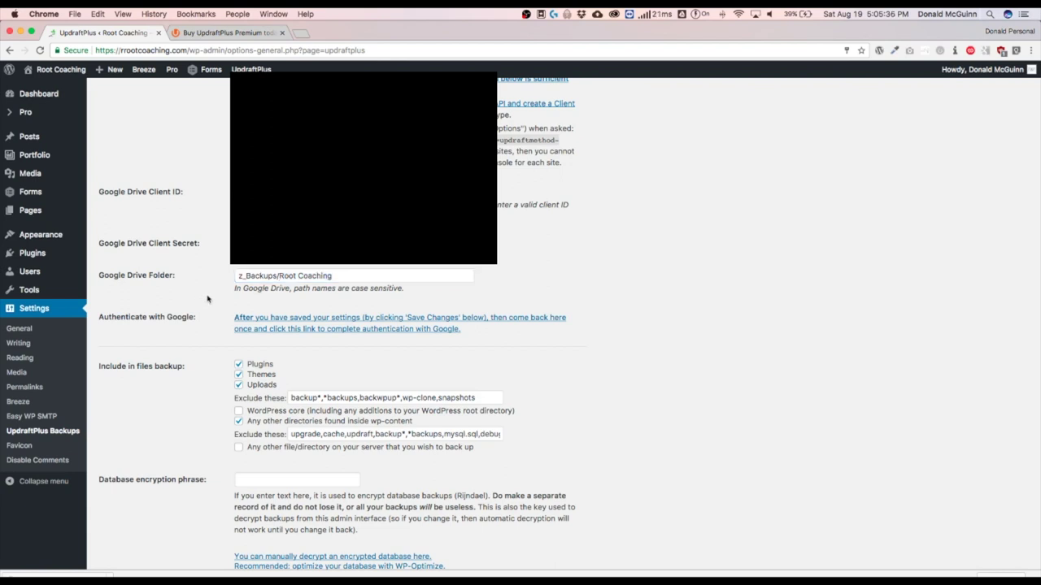
Review what the files backup includes, briefly expanding the option for any other file or directory on the server.
scroll(204, 295, down, 3)
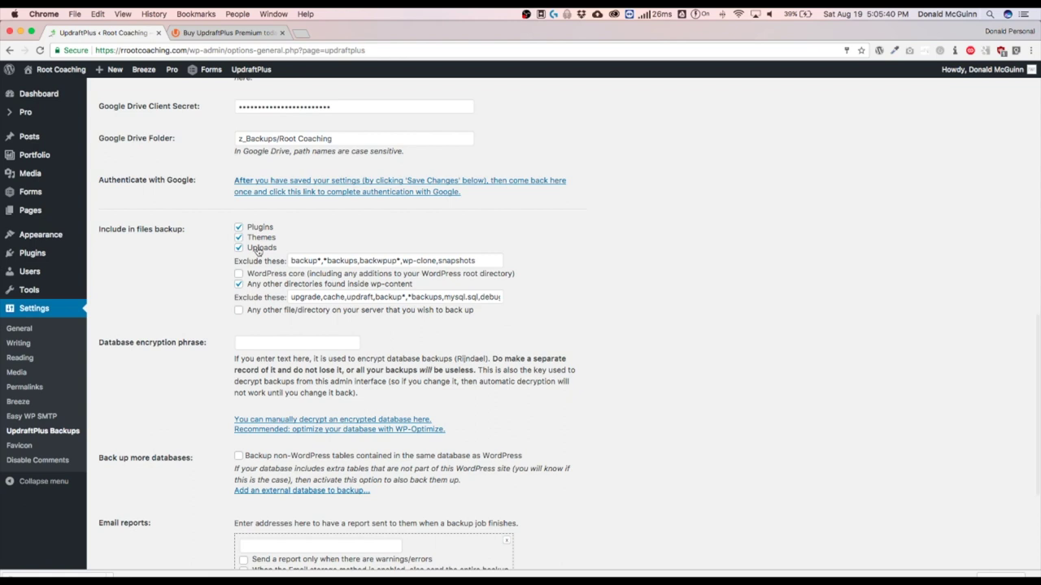
scroll(186, 281, down, 2)
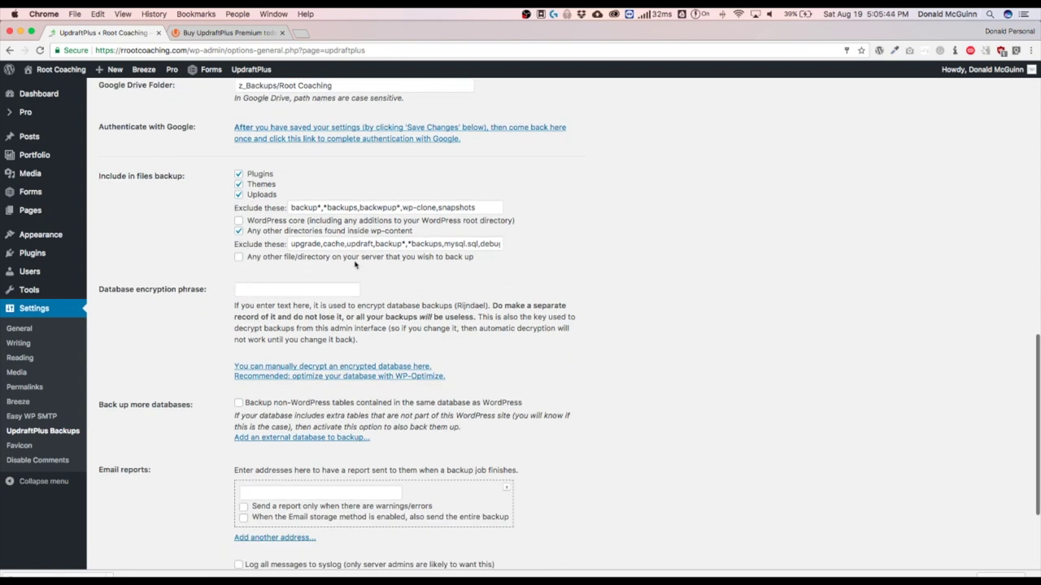
click(262, 259)
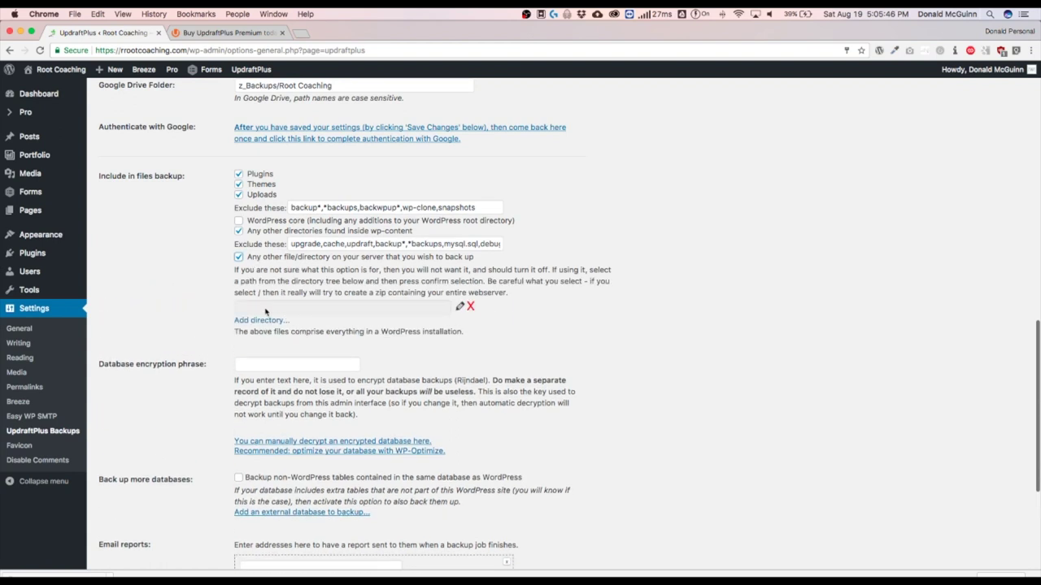
click(239, 258)
Fill in the recipient's e-mail address for the backup reports and save the settings.
scroll(226, 300, down, 2)
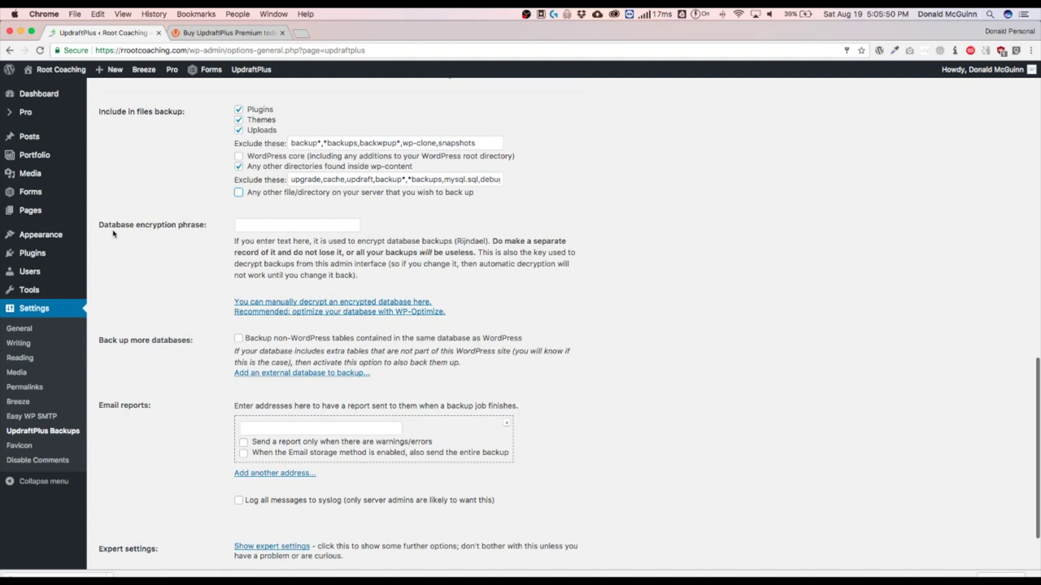
scroll(170, 299, down, 3)
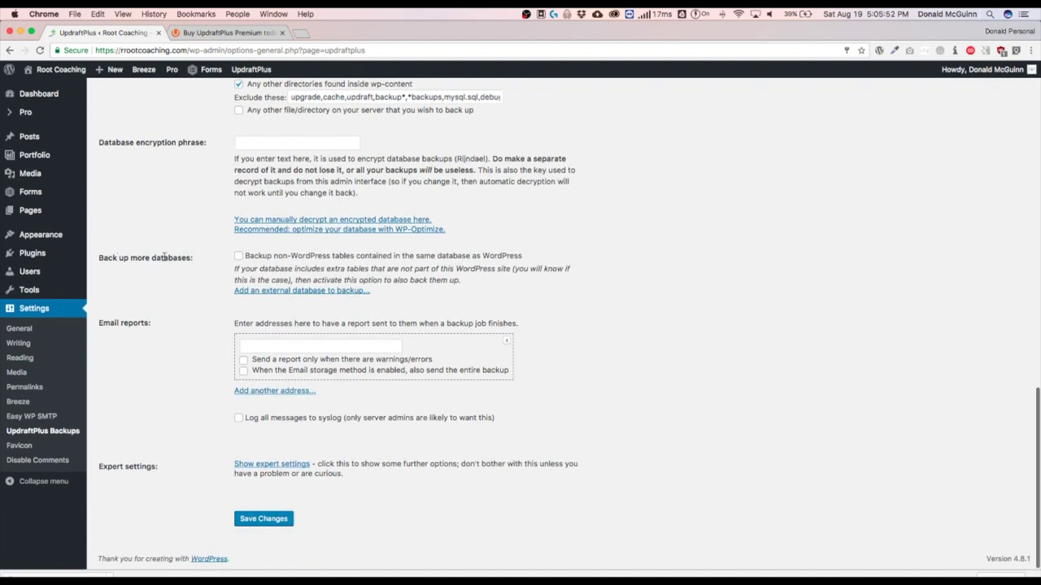
drag(109, 323, 151, 327)
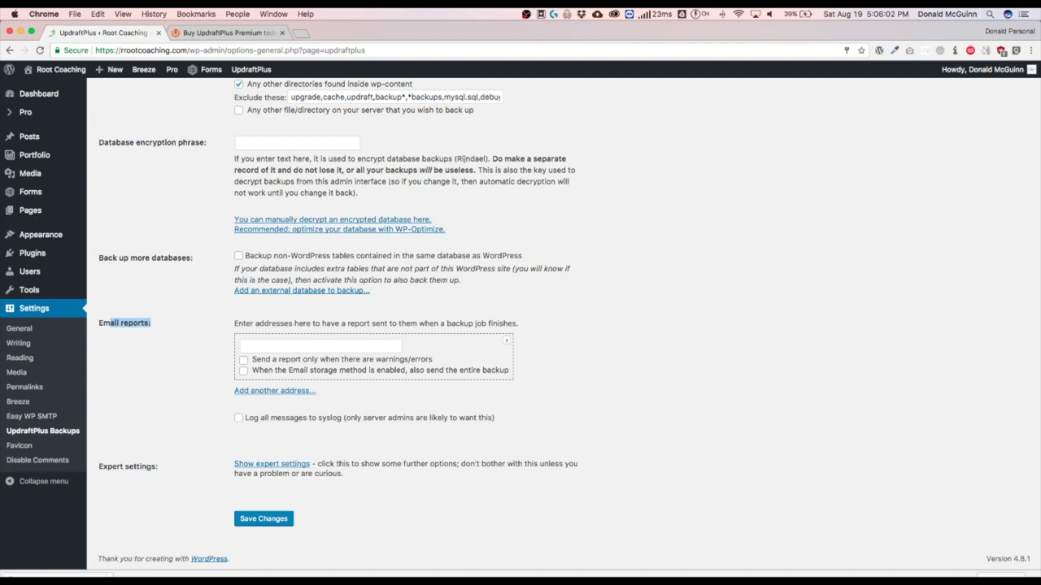
key(super+Tab)
click(317, 345)
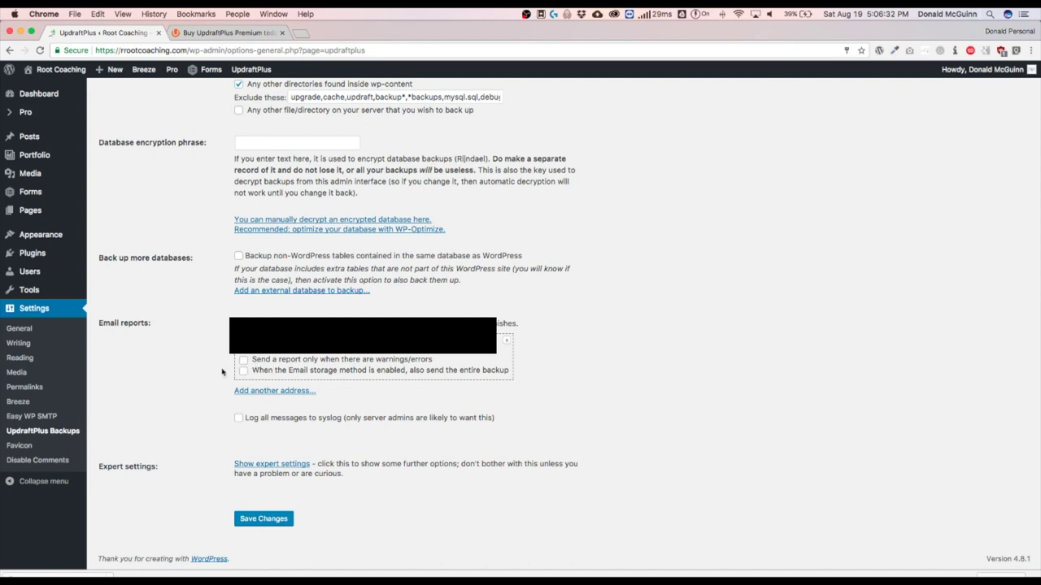
scroll(279, 523, down, 2)
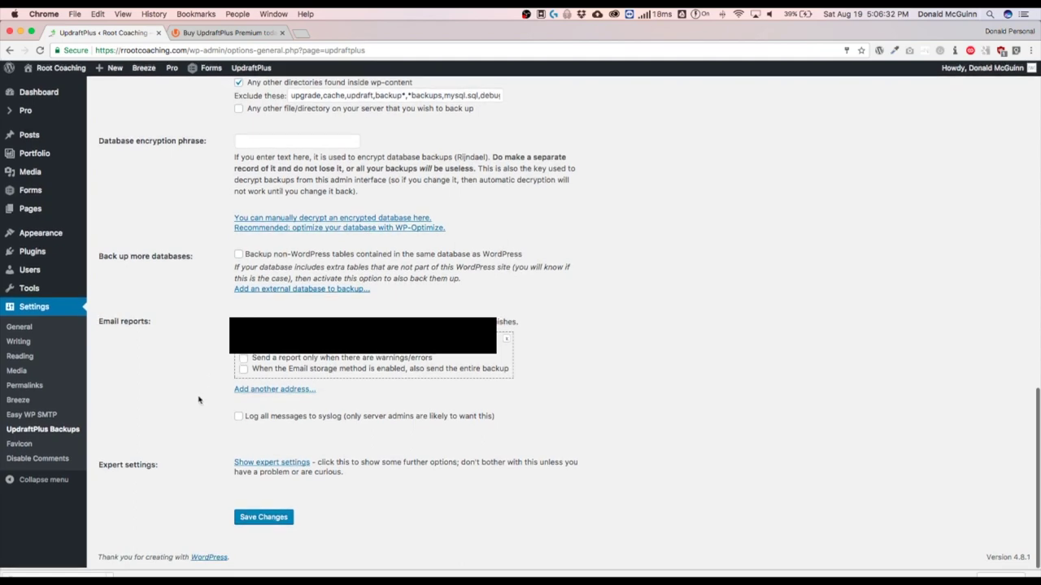
click(261, 519)
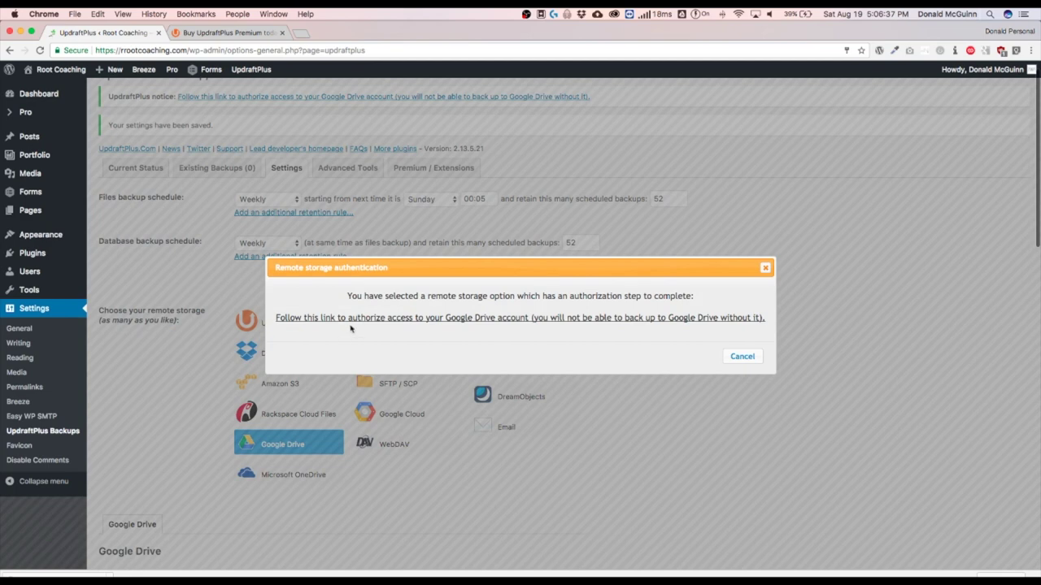
Authorize UpdraftPlus to access Google Drive with the second listed Google account and allow it to view and manage the files.
click(470, 318)
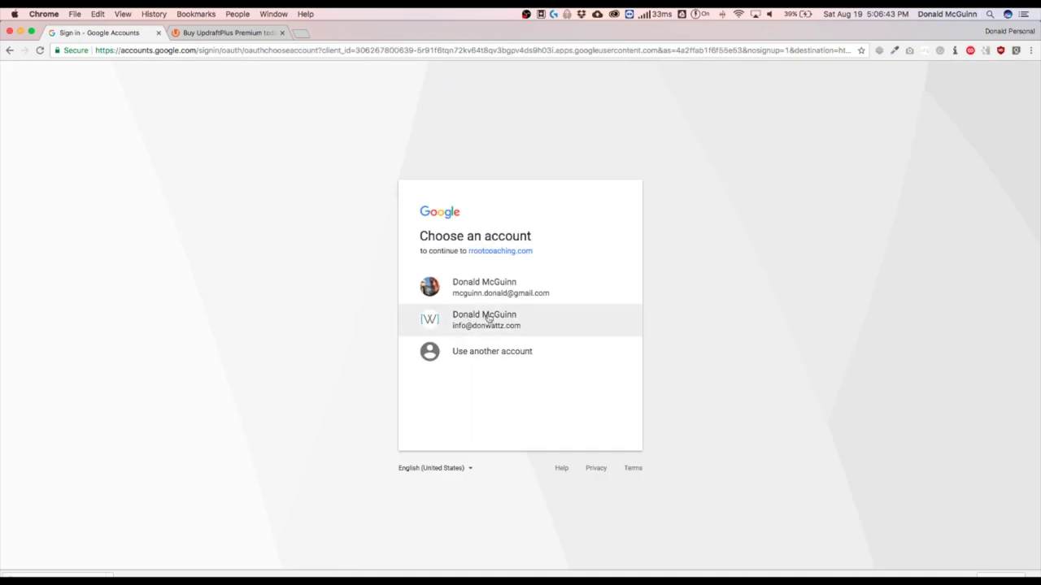
click(491, 320)
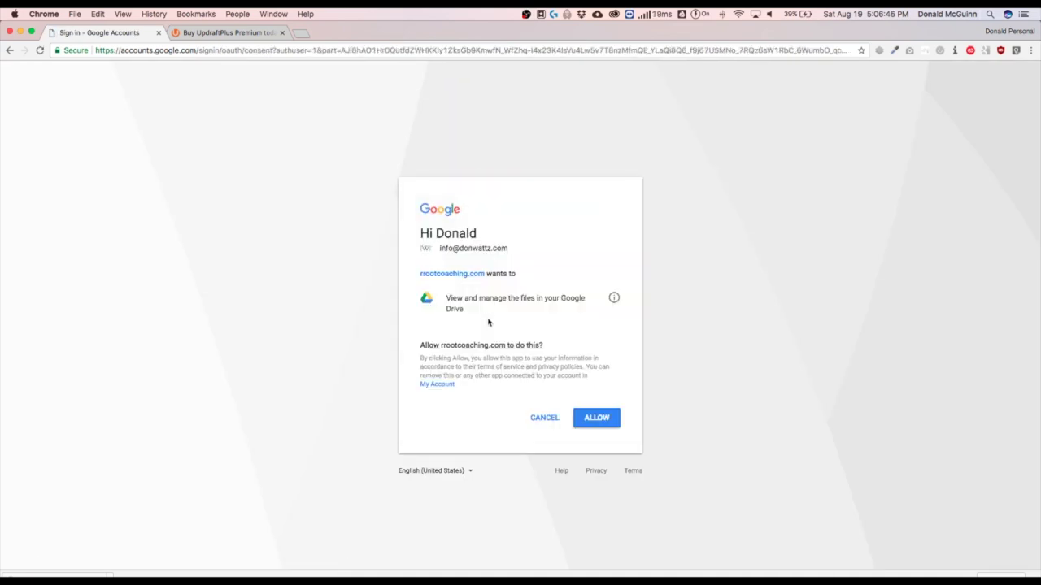
click(596, 417)
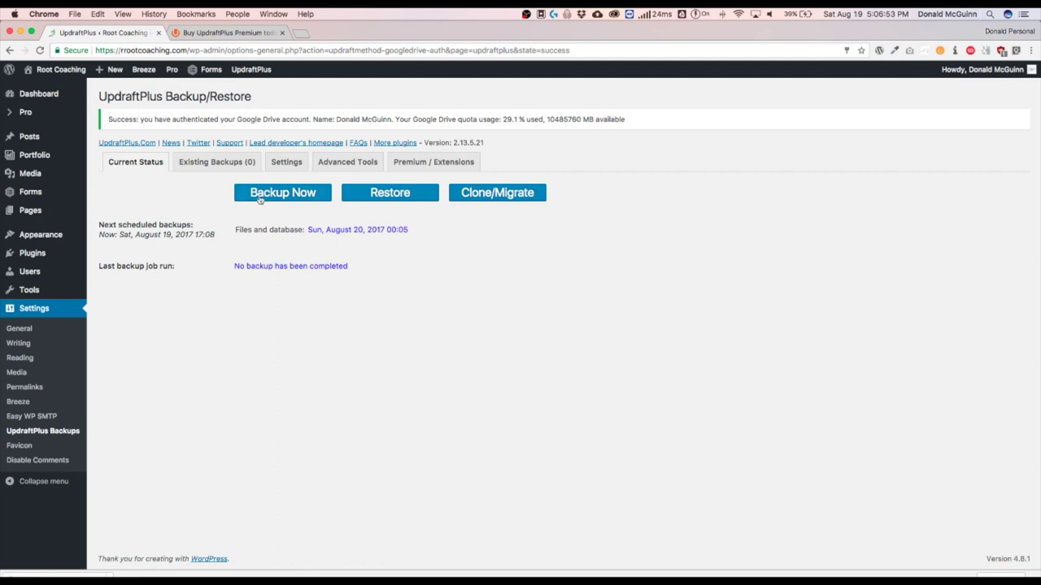
Run a one-time backup that includes the database and all files and is sent to remote storage.
click(287, 164)
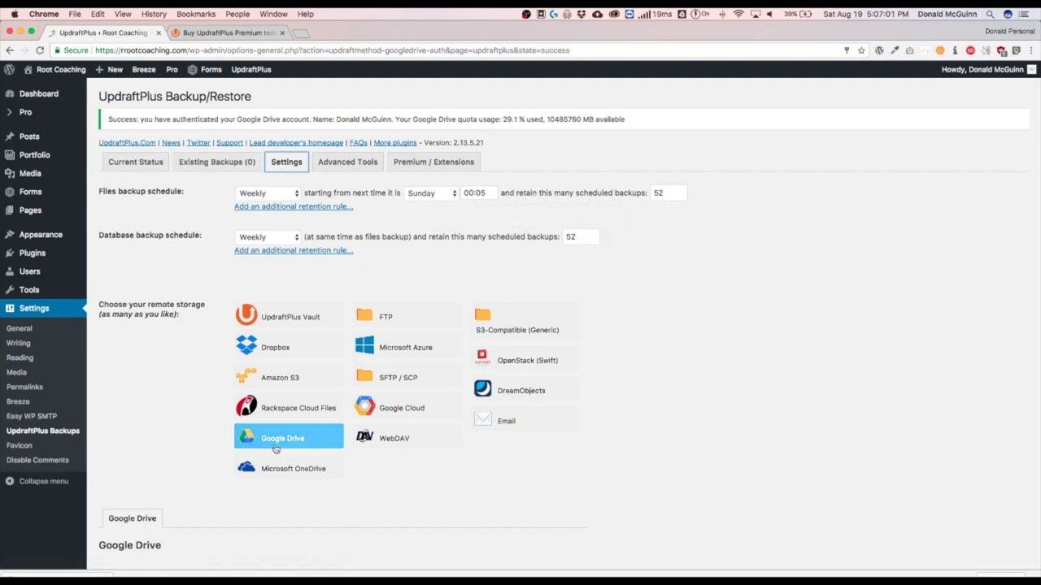
click(140, 162)
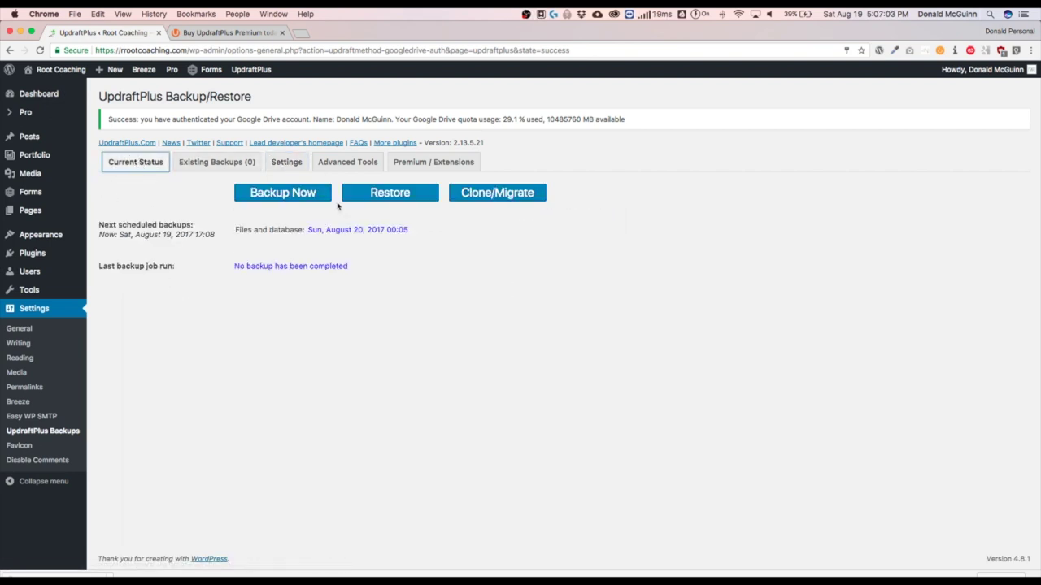
click(293, 193)
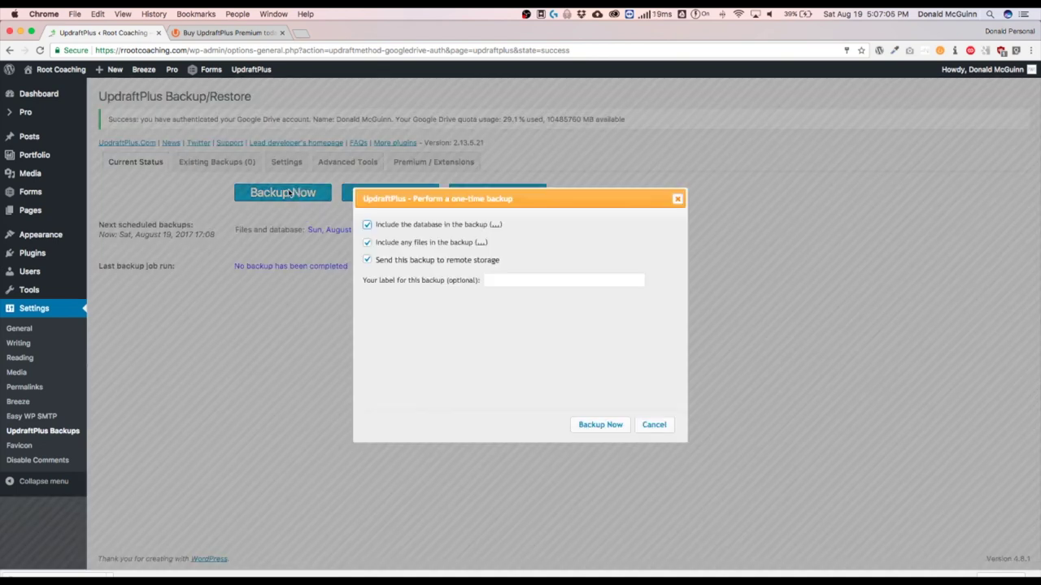
click(600, 424)
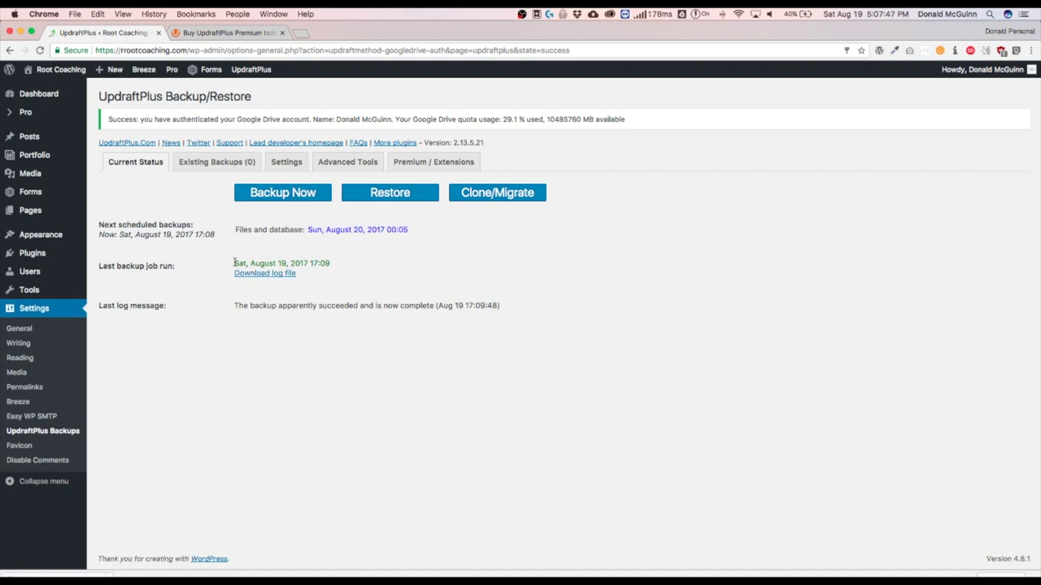
Check the date of the last backup job and of the next scheduled files and database backup.
drag(234, 262, 330, 267)
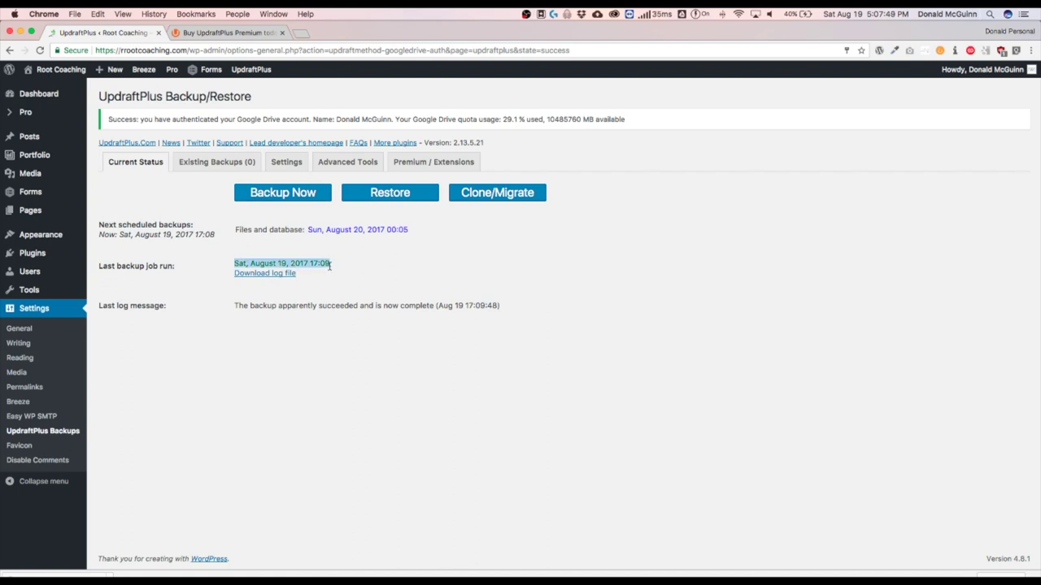
click(381, 268)
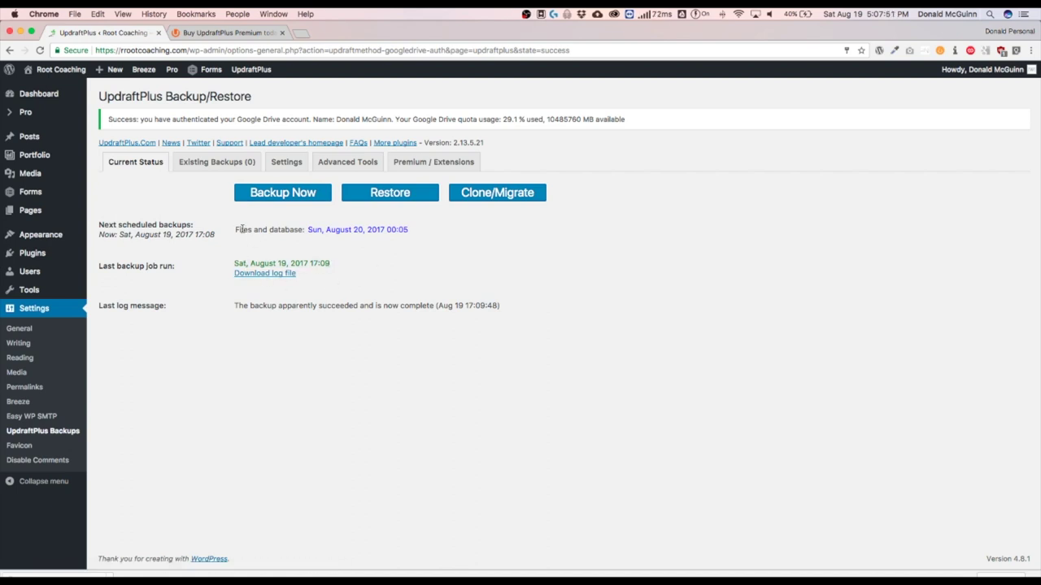
drag(240, 230, 361, 233)
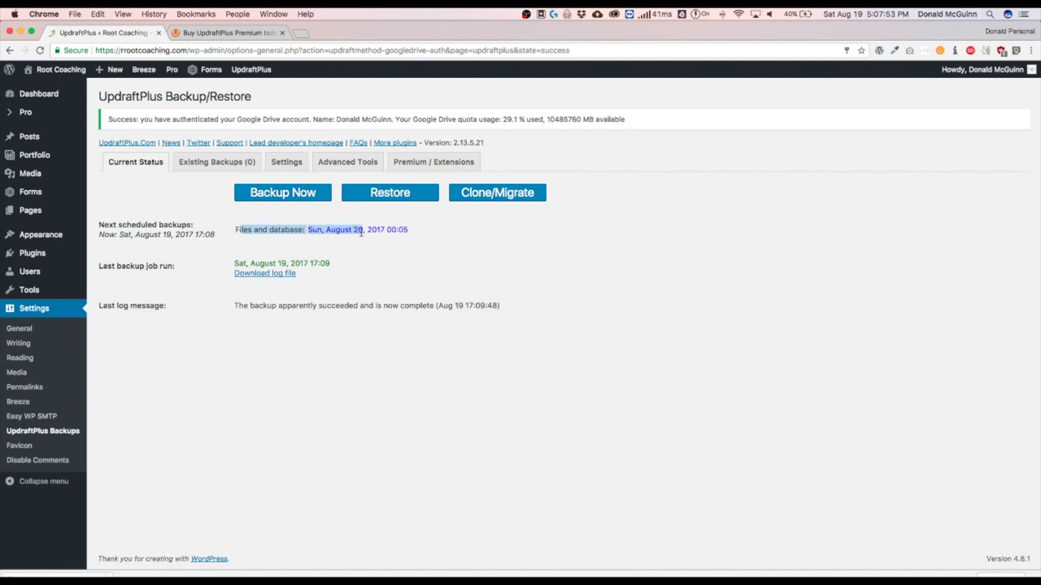
click(344, 248)
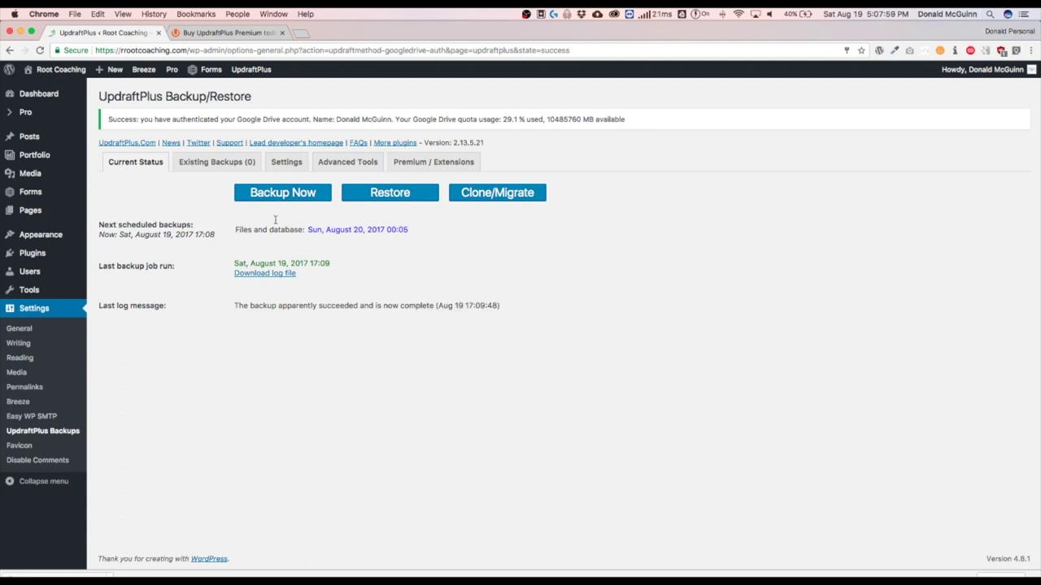
Examine the existing backup's entry and the web-server disk space in use, and return to the current backup status.
click(224, 166)
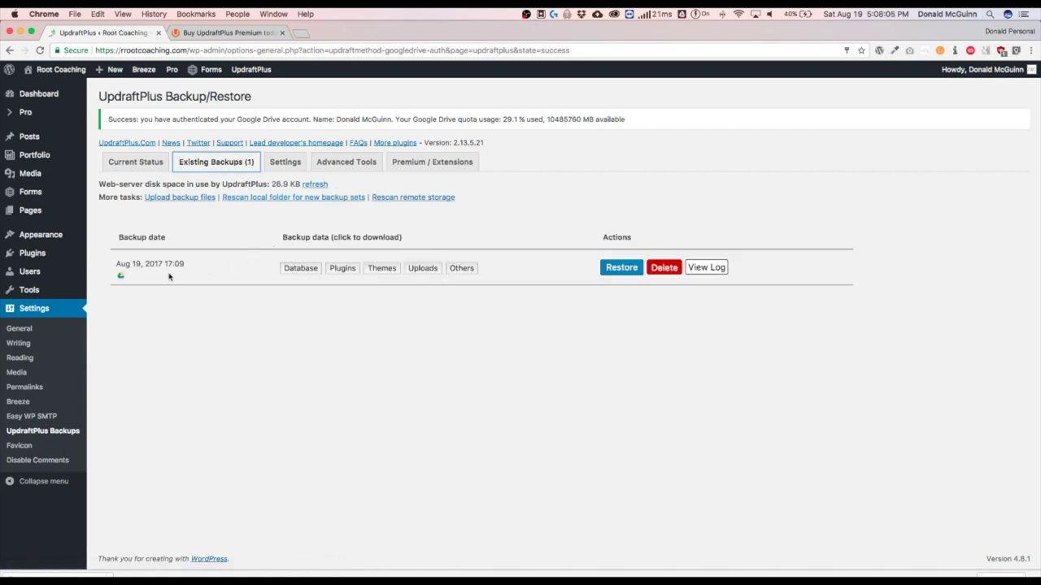
click(129, 278)
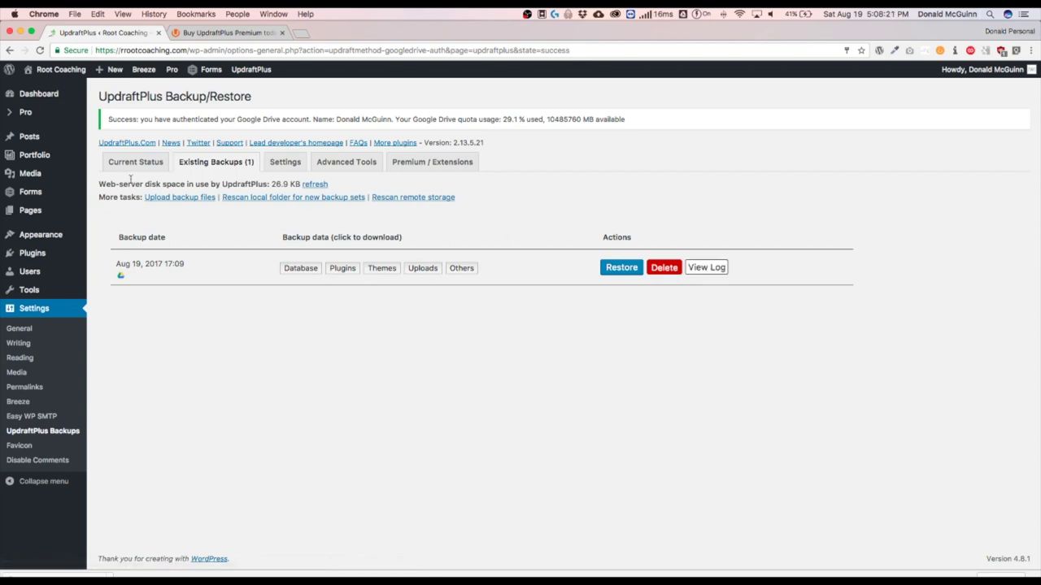
drag(103, 183, 298, 186)
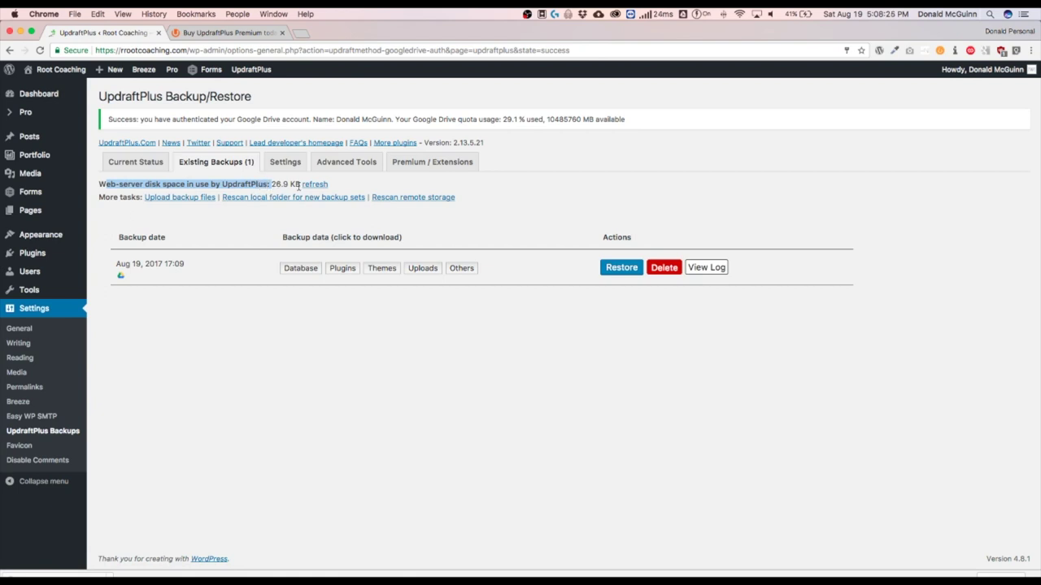
click(343, 186)
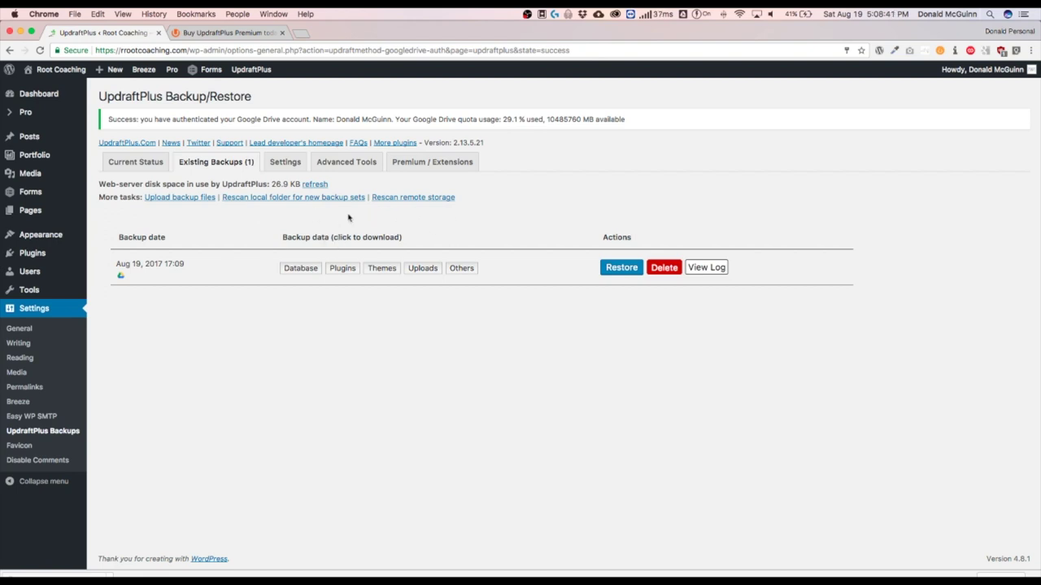
click(282, 167)
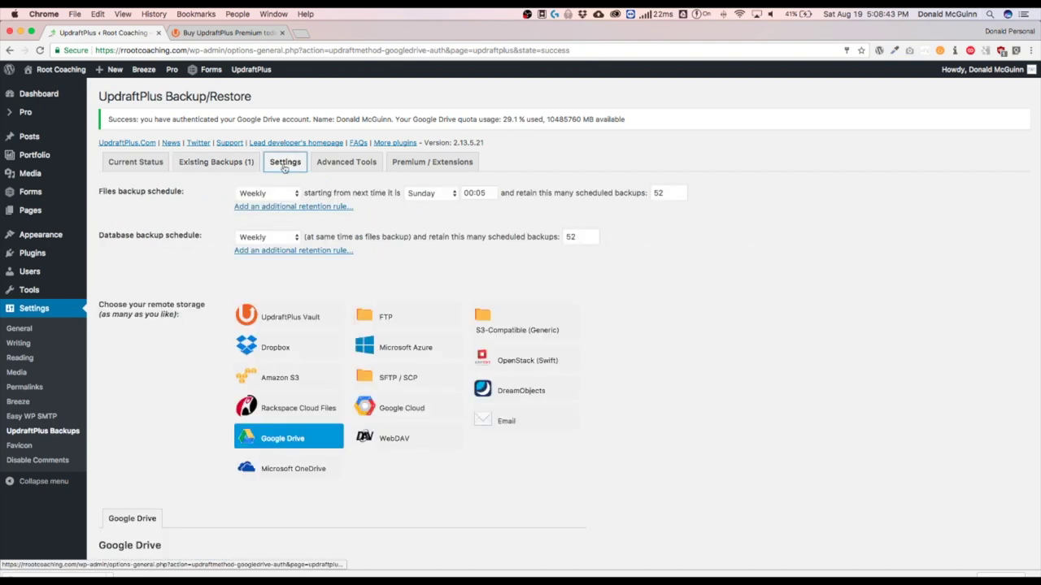
click(131, 164)
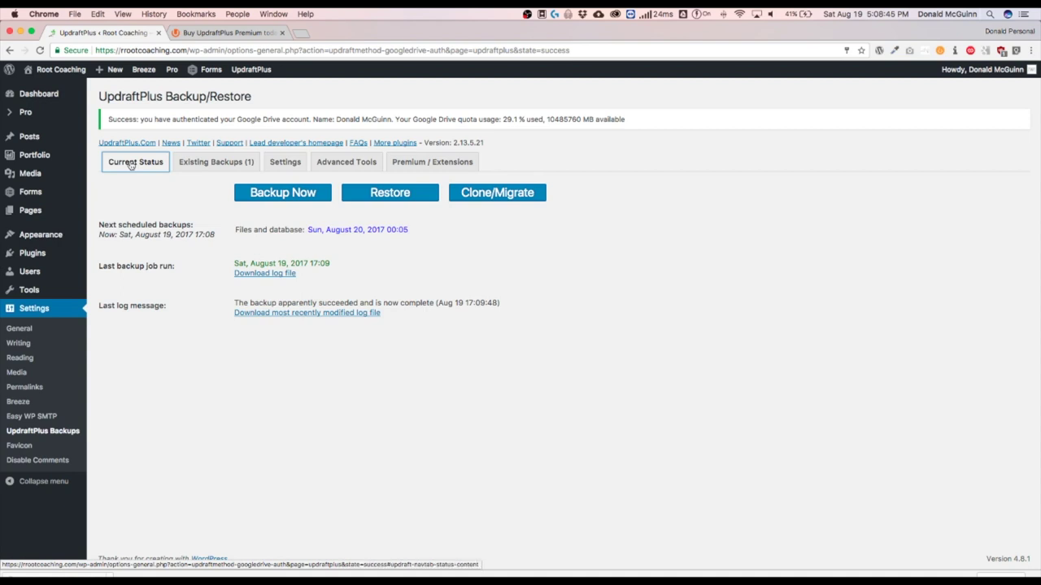